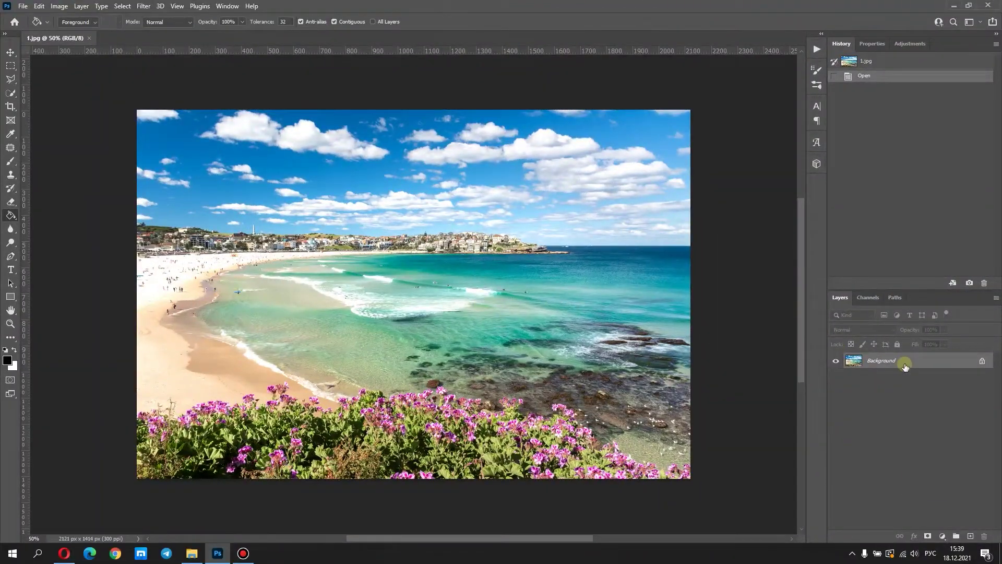
# Step: Duplicate the beach photo layer and rotate the copy 90° counter-clockwise
pyautogui.rightClick(905, 366)
pyautogui.click(921, 382)
pyautogui.click(555, 141)
pyautogui.click(39, 6)
pyautogui.moveTo(57, 244)
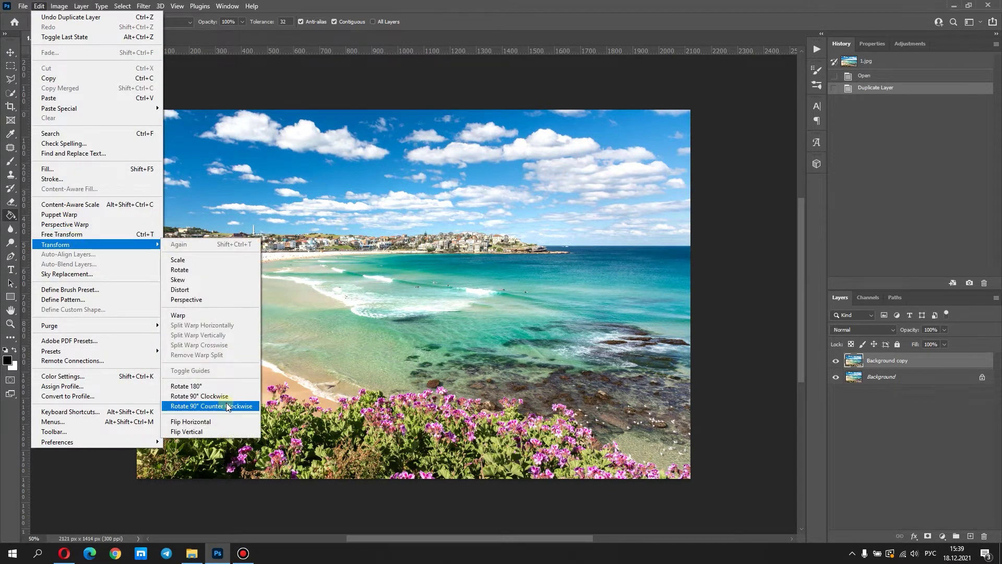
pyautogui.click(226, 405)
# Step: Move the rotated copy toward the right side and flip it vertically
pyautogui.click(39, 7)
pyautogui.click(57, 230)
pyautogui.moveTo(423, 277); pyautogui.dragTo(516, 272)
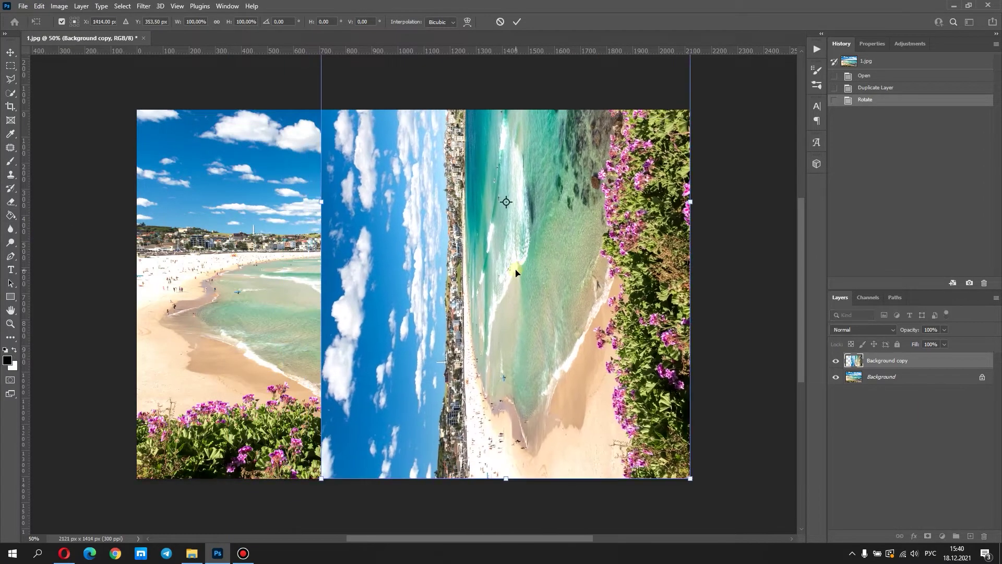
pyautogui.click(40, 6)
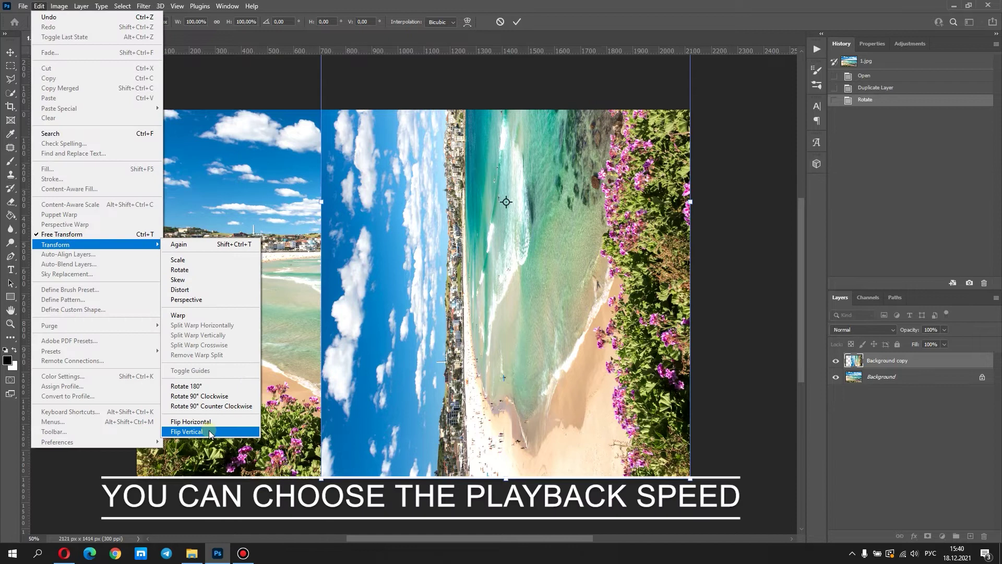
pyautogui.click(208, 433)
pyautogui.click(517, 21)
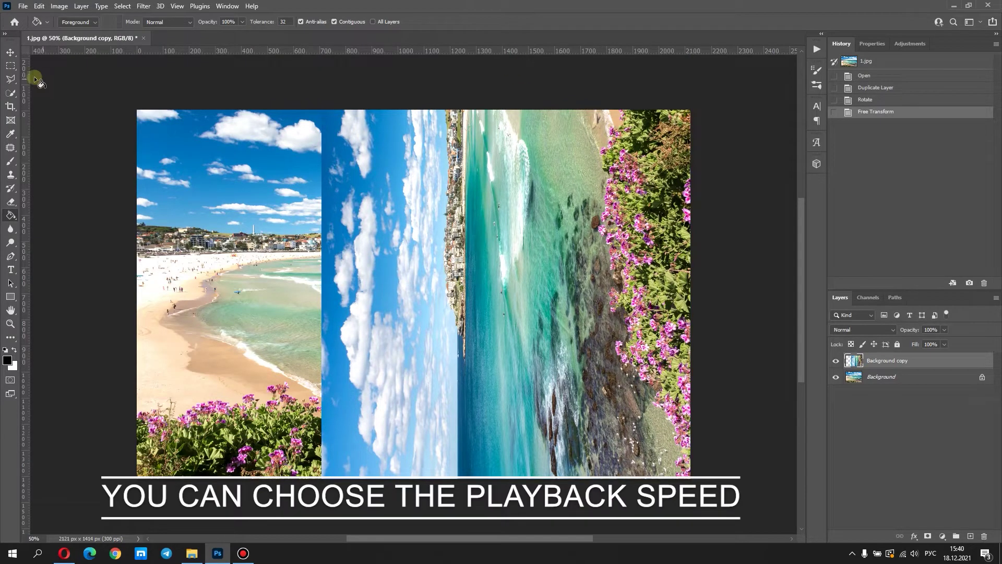
pyautogui.click(11, 79)
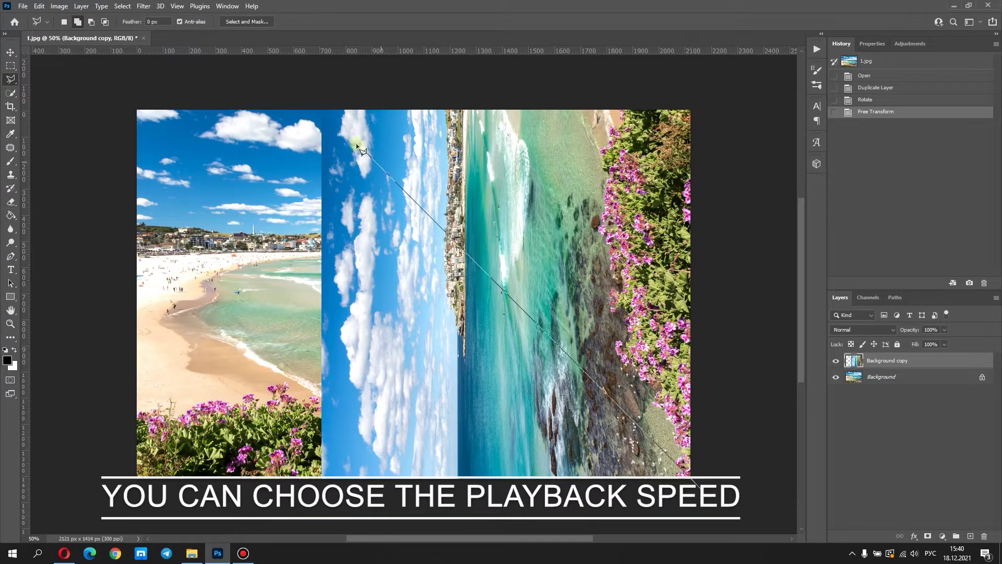
# Step: Mask the copy with a diagonal polygonal selection and unlink the mask
pyautogui.click(315, 493)
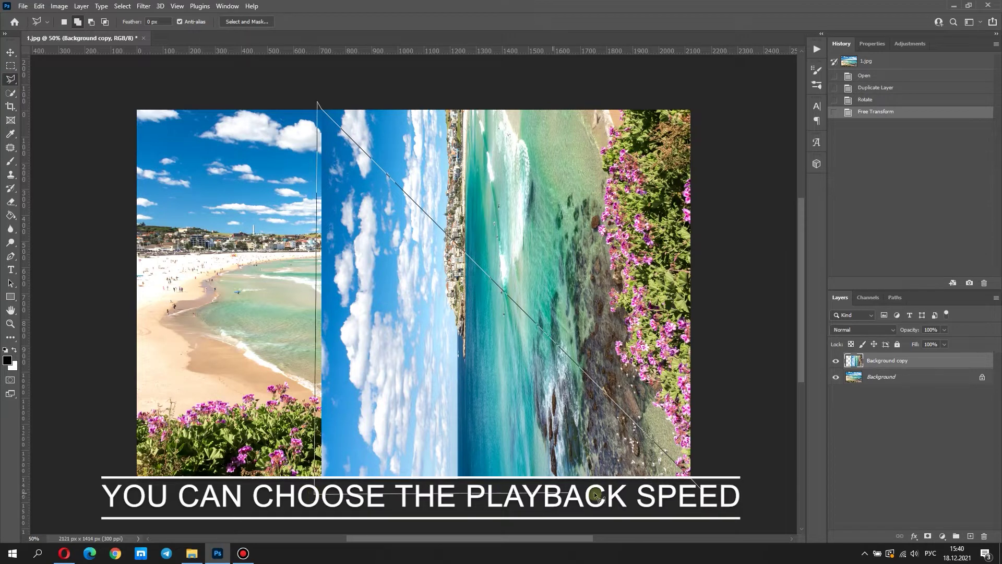
pyautogui.doubleClick(709, 499)
pyautogui.click(927, 536)
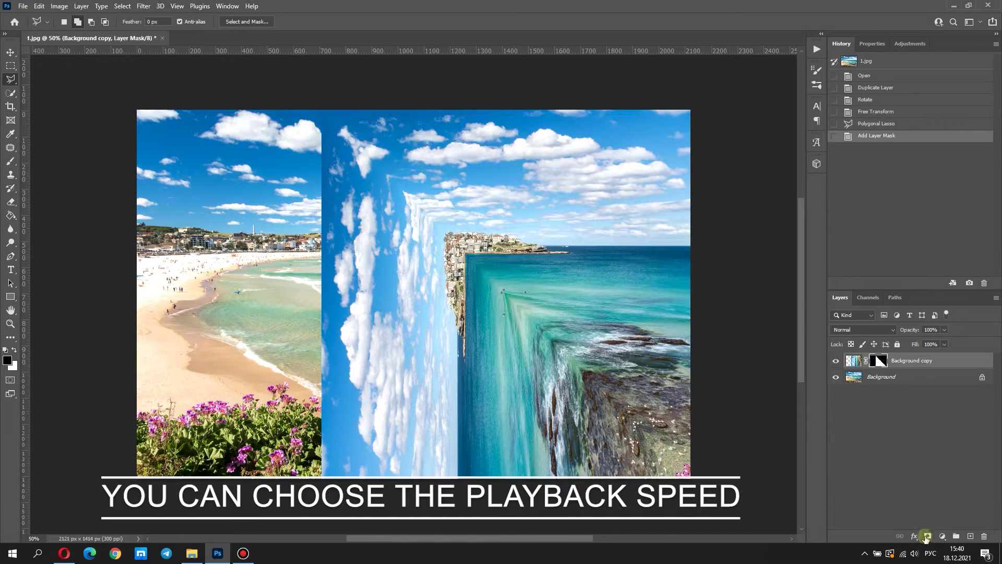
pyautogui.click(866, 360)
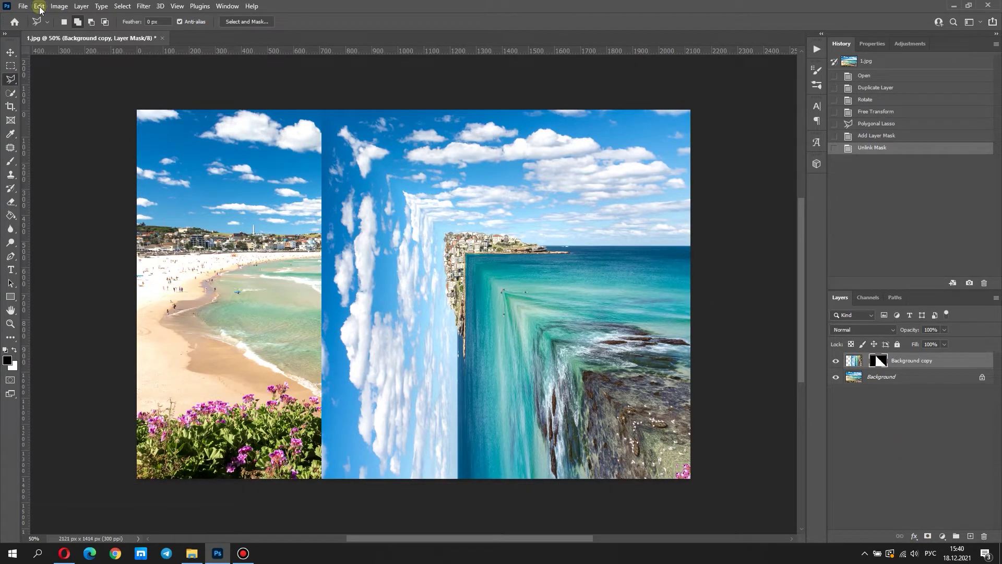
# Step: Free-transform the masked copy upward about 142 px
pyautogui.click(40, 7)
pyautogui.click(40, 7)
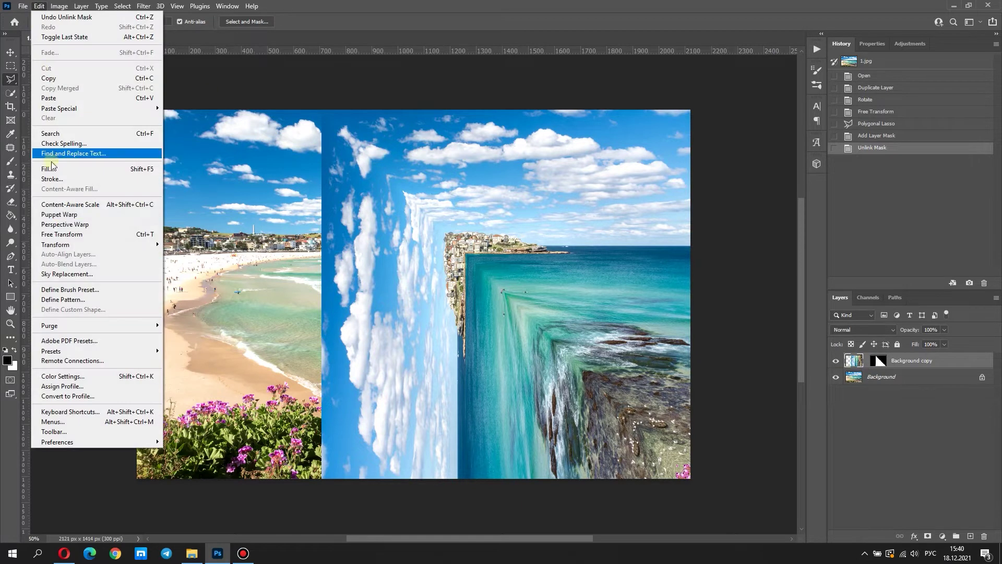
pyautogui.click(62, 234)
pyautogui.moveTo(484, 366)
pyautogui.mouseDown()
pyautogui.moveTo(486, 317)
pyautogui.moveTo(486, 344)
pyautogui.mouseUp()
pyautogui.click(524, 25)
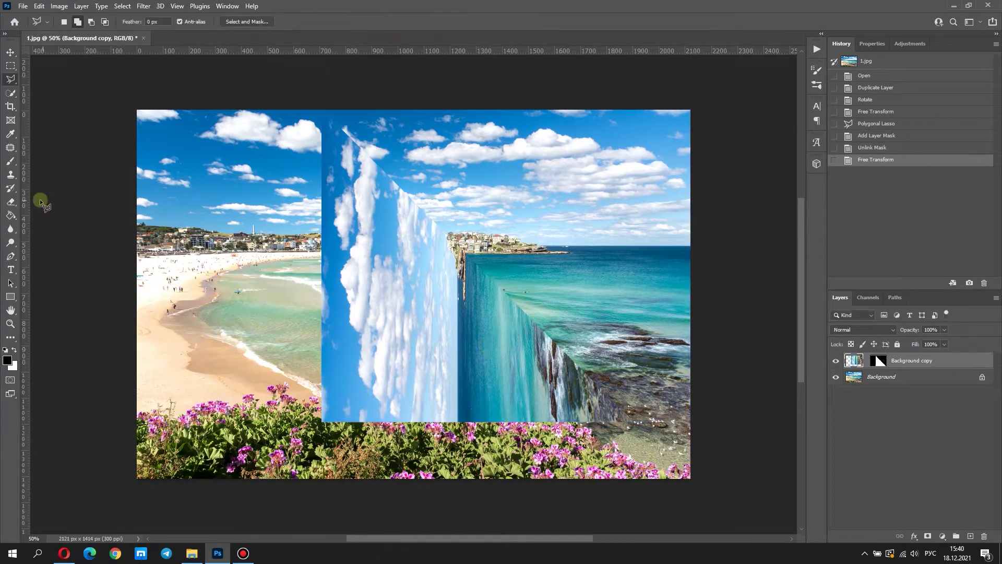
pyautogui.click(11, 108)
# Step: Crop the left side so the canvas is square, then feather the cliff mask
pyautogui.moveTo(138, 292); pyautogui.dragTo(229, 298)
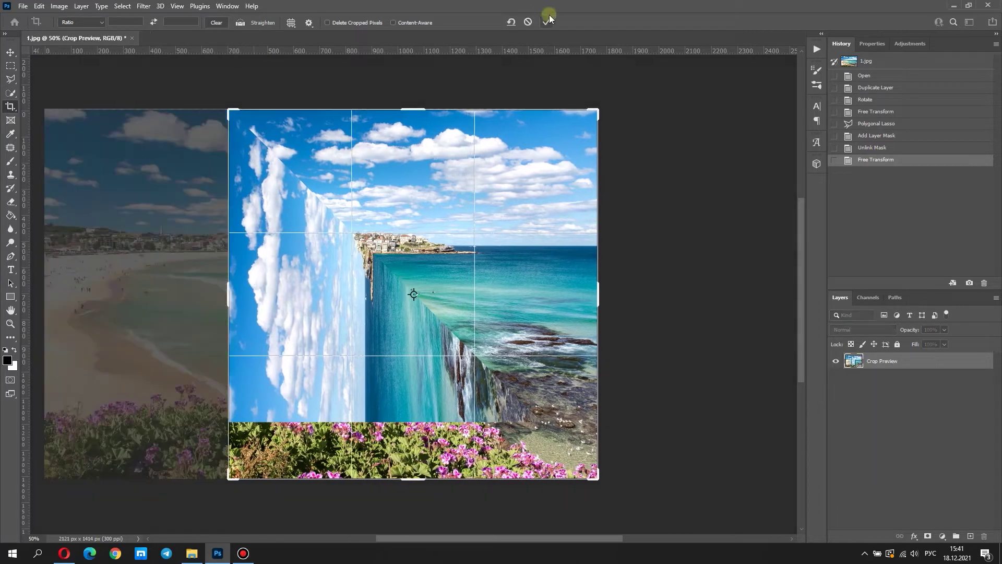
pyautogui.click(547, 20)
pyautogui.press('v')
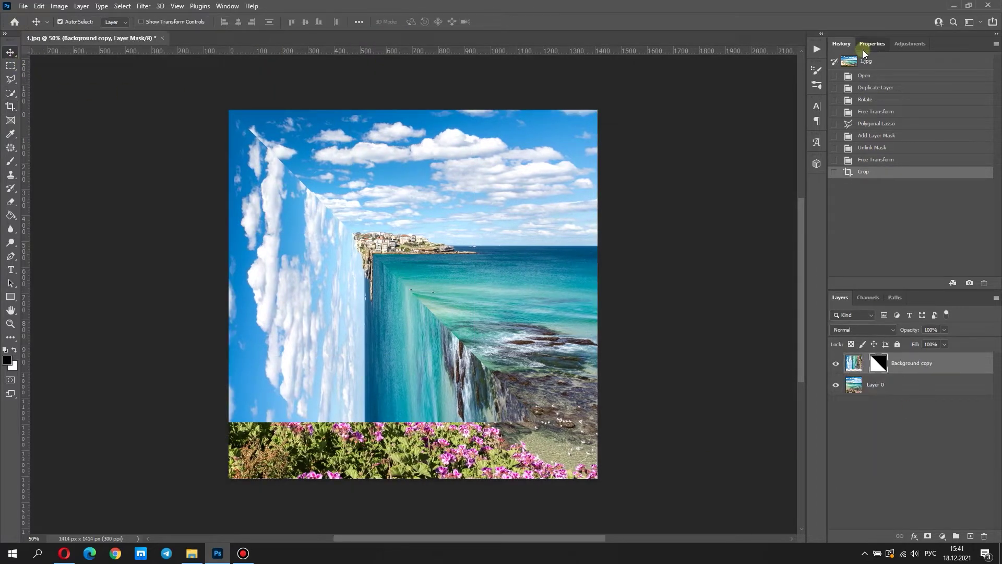
pyautogui.click(866, 44)
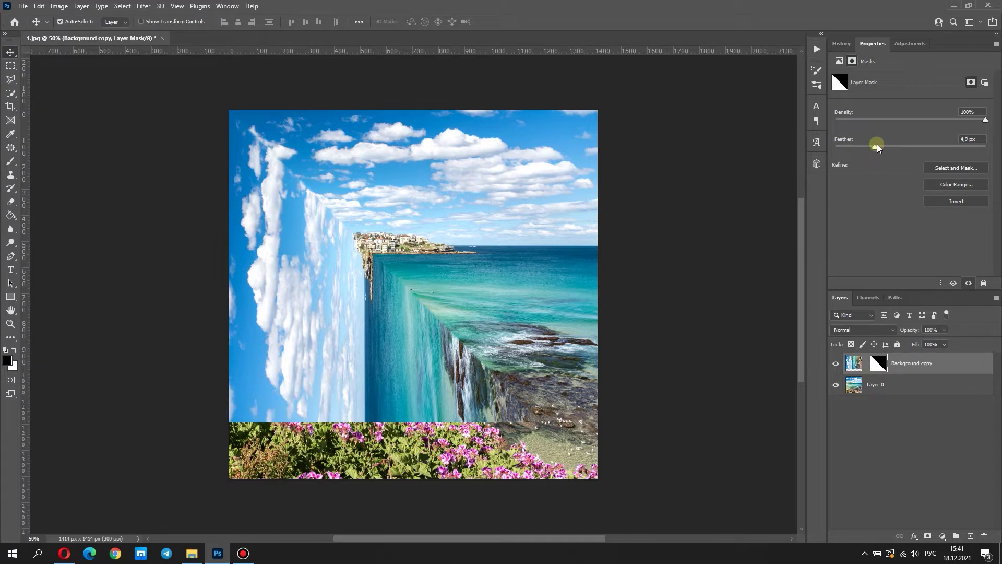
# Step: Duplicate the masked layer and delete the mask from Background copy
pyautogui.rightClick(919, 358)
pyautogui.click(835, 166)
pyautogui.press('Return')
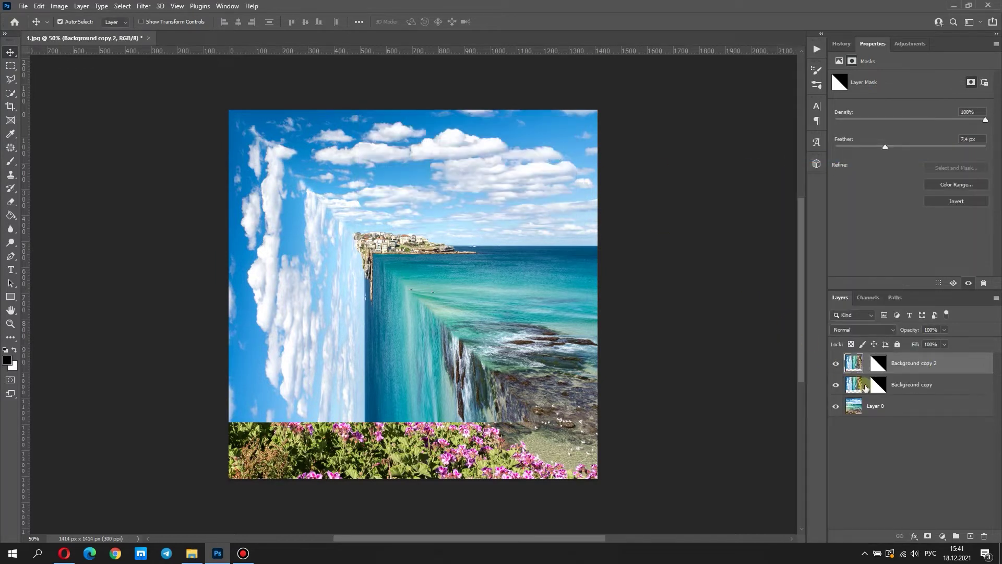
pyautogui.rightClick(878, 378)
pyautogui.click(905, 382)
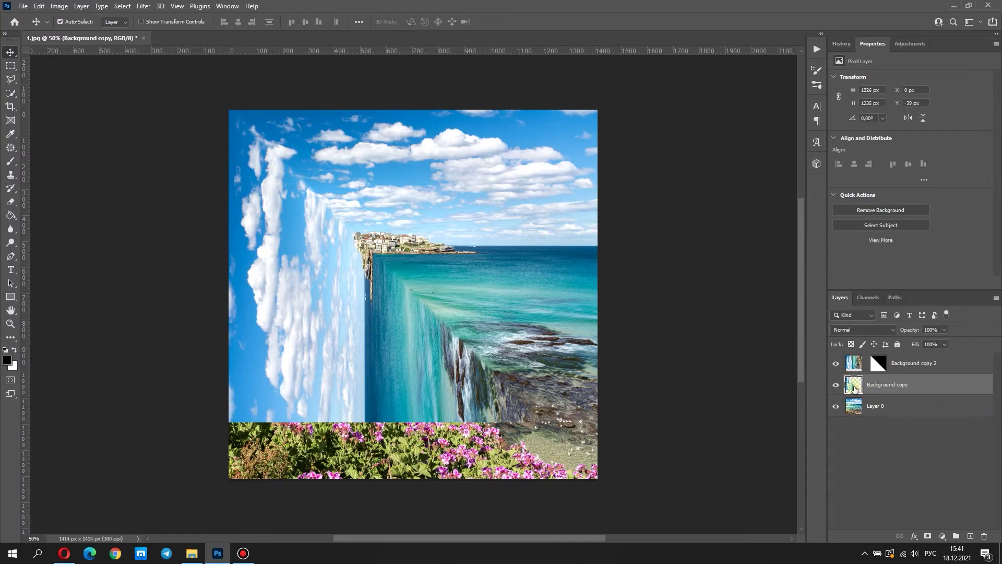
# Step: Add a new top layer and paint soft black shadow along the diagonal cliff edge
pyautogui.click(918, 363)
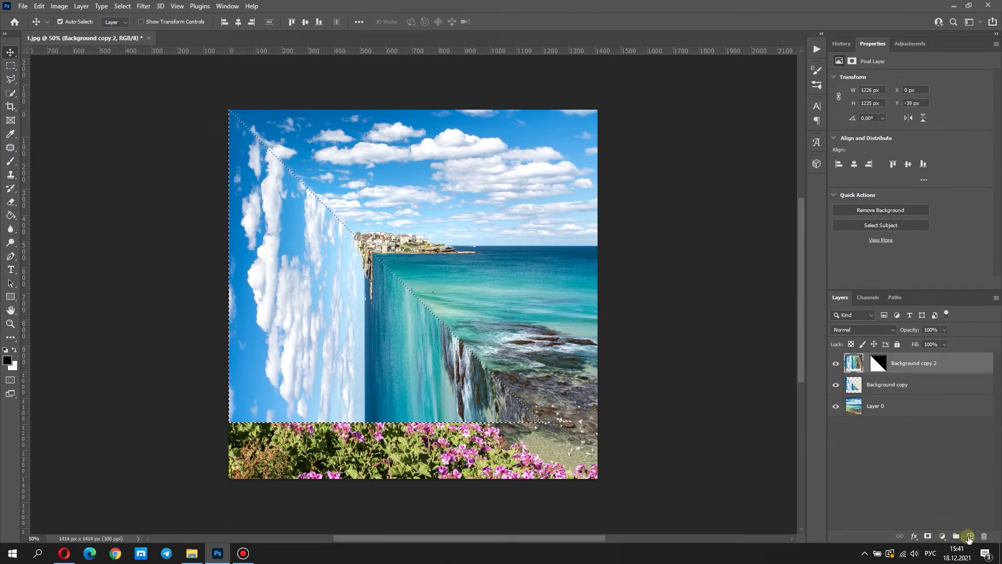
pyautogui.click(970, 536)
pyautogui.click(10, 160)
pyautogui.click(77, 22)
pyautogui.moveTo(61, 81); pyautogui.dragTo(57, 80)
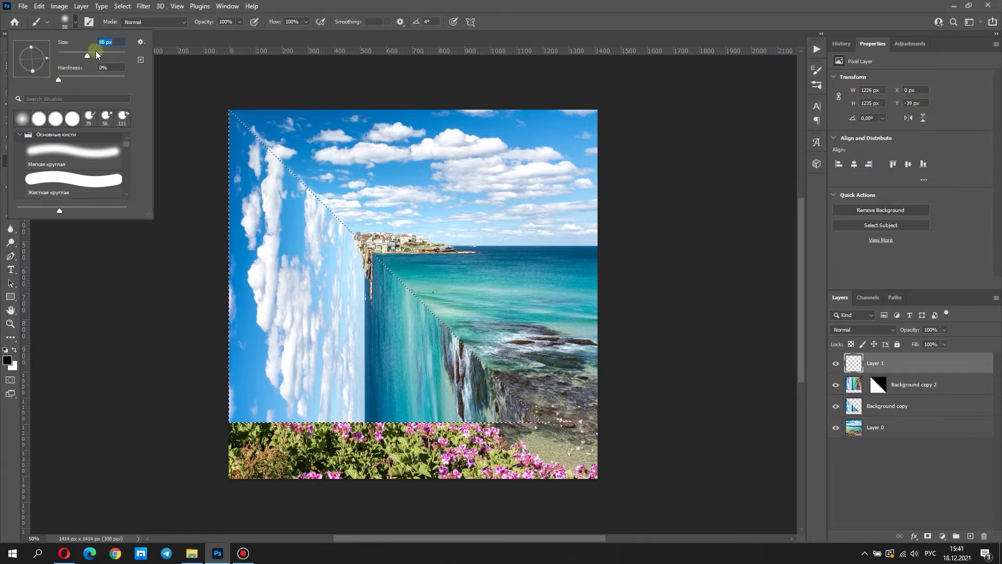
pyautogui.click(522, 420)
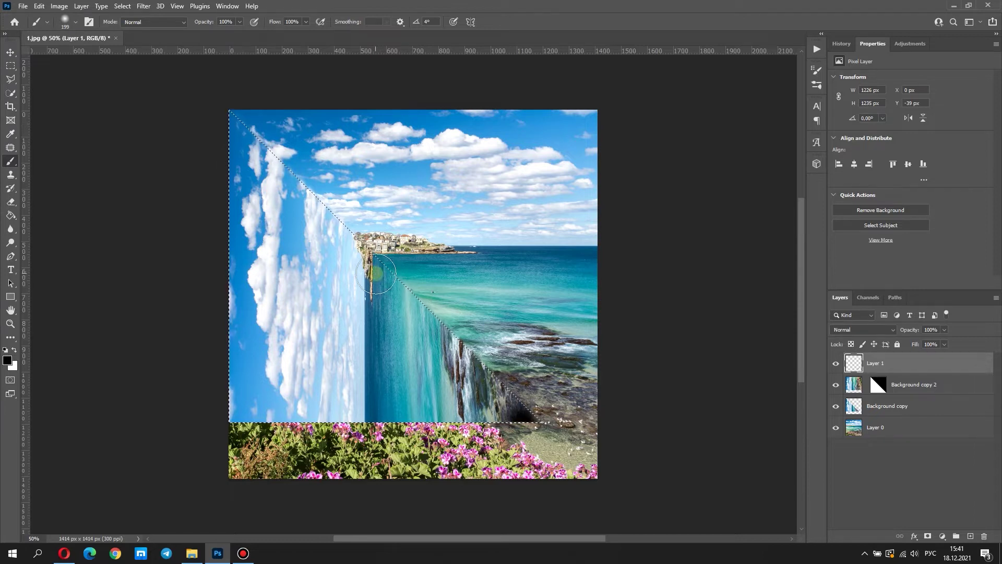
pyautogui.moveTo(380, 273); pyautogui.dragTo(532, 414)
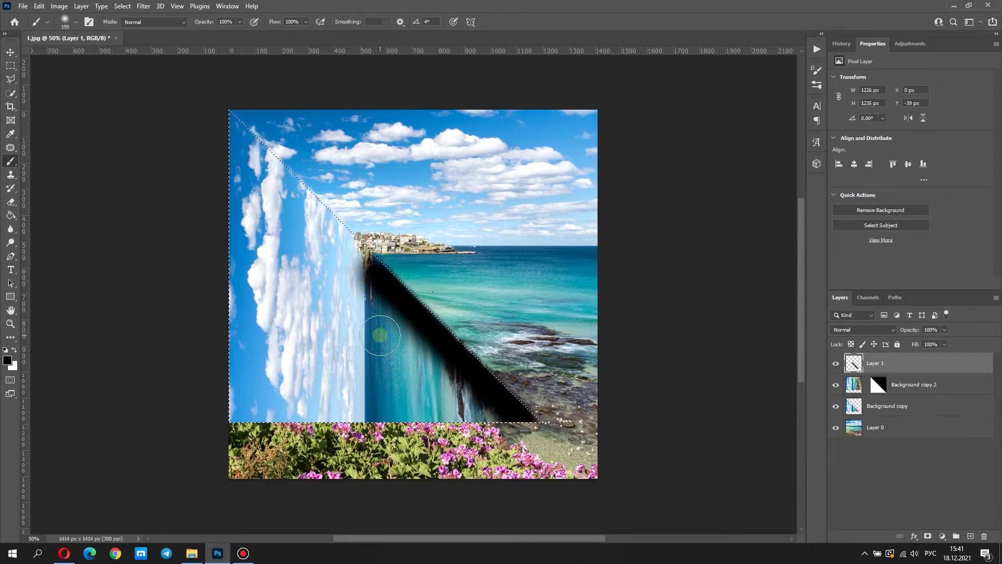
# Step: Enlarge the brush to 480 px and set the shadow layer to Multiply at 12% opacity
pyautogui.click(75, 22)
pyautogui.moveTo(83, 49); pyautogui.dragTo(110, 50)
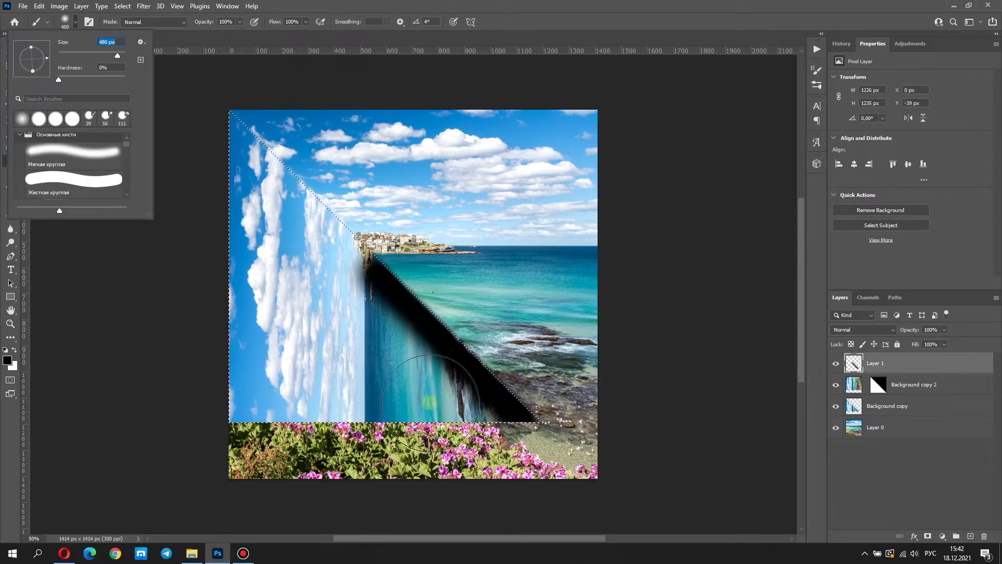
pyautogui.click(408, 374)
pyautogui.click(882, 329)
pyautogui.click(900, 343)
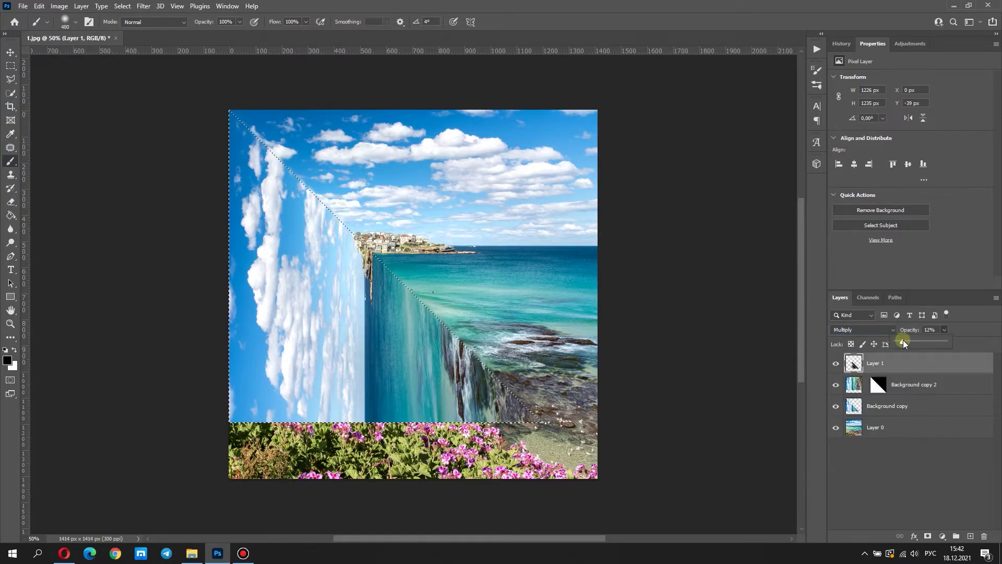
# Step: Apply a 9,2 Gaussian Blur to the shadow and lower its opacity further
pyautogui.click(144, 6)
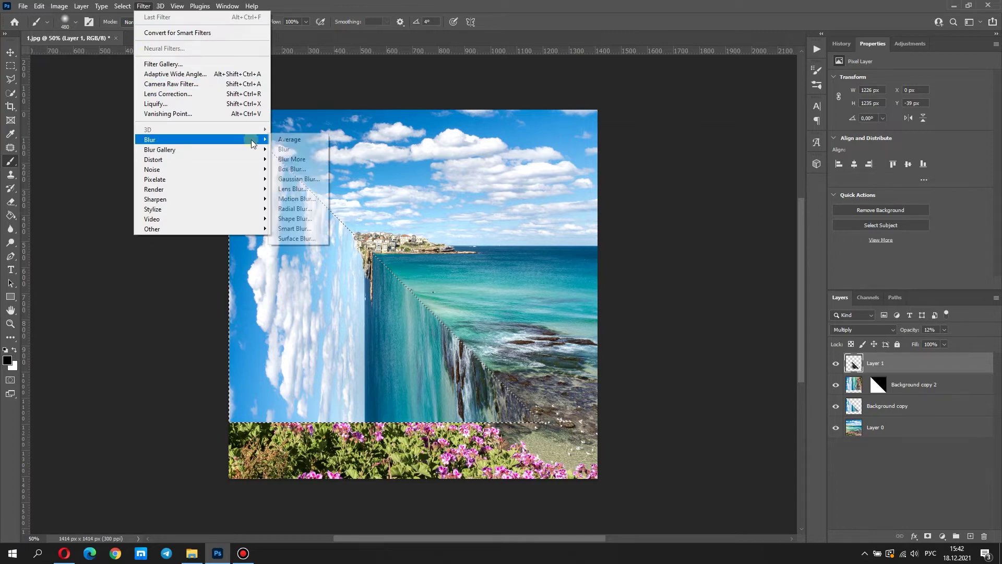
pyautogui.click(292, 179)
pyautogui.moveTo(834, 298); pyautogui.dragTo(865, 296)
pyautogui.click(955, 158)
pyautogui.press('b')
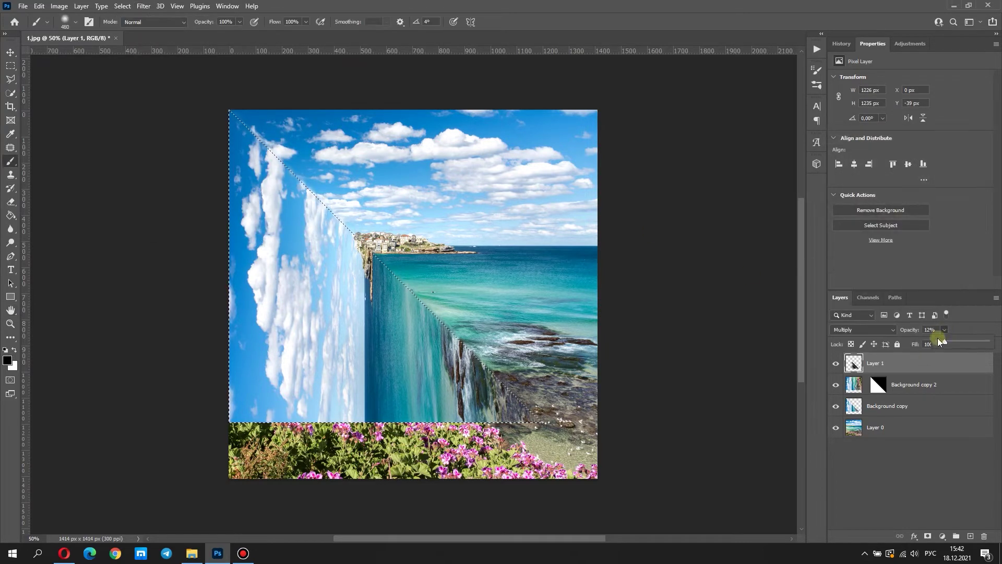
pyautogui.moveTo(956, 343); pyautogui.dragTo(952, 342)
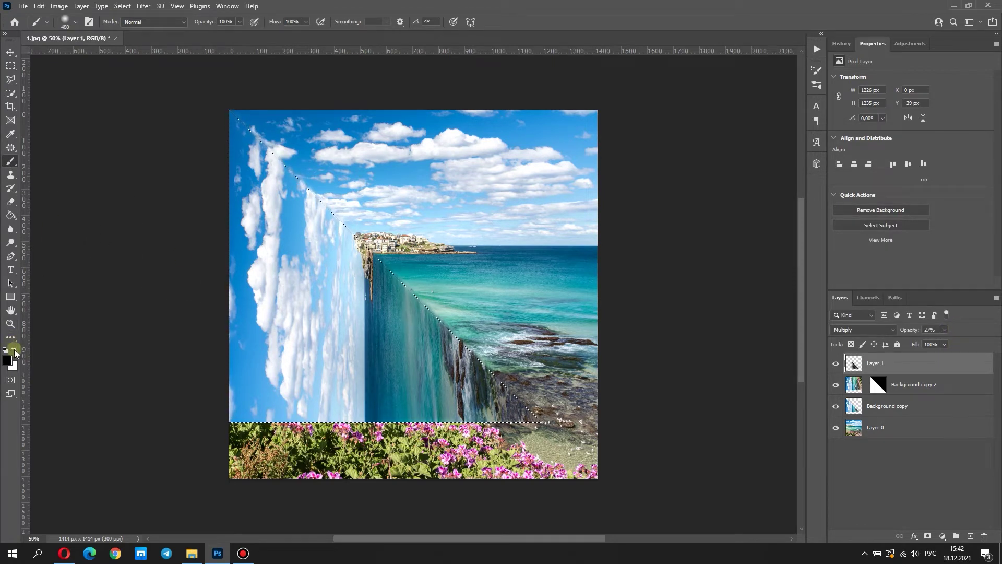
# Step: Draw a triangular polygonal selection over the cliff face
pyautogui.click(10, 201)
pyautogui.click(66, 22)
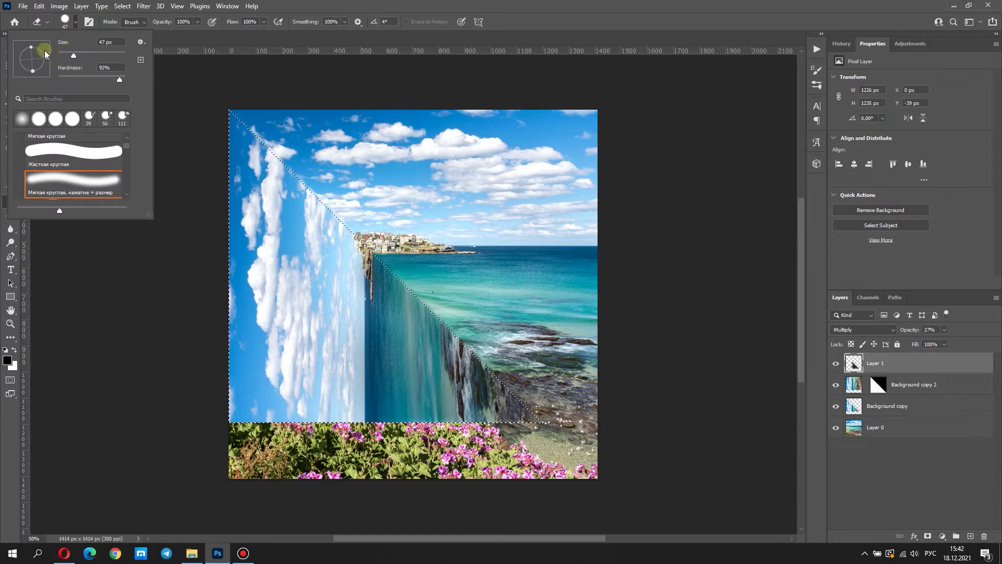
pyautogui.click(10, 79)
pyautogui.click(392, 272)
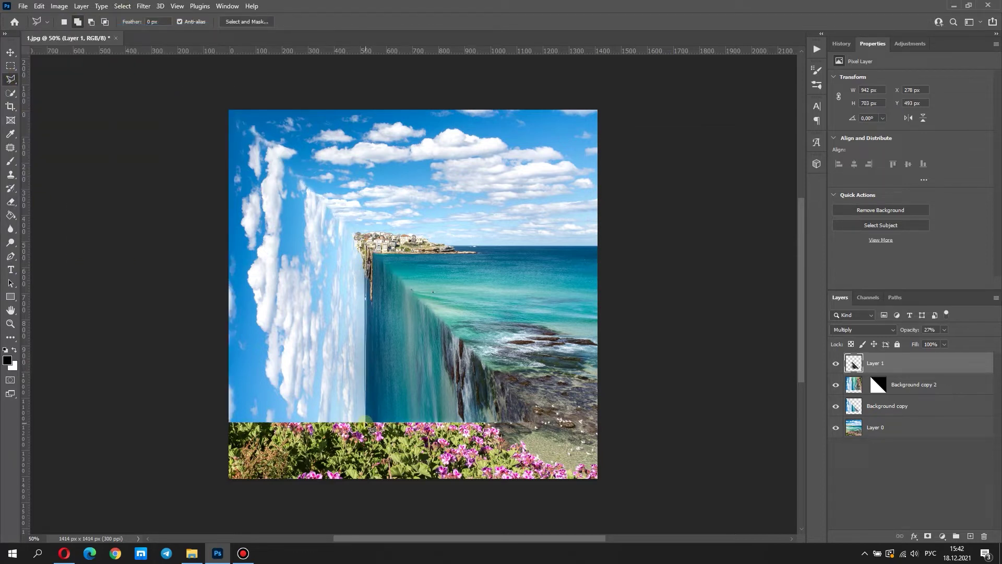
pyautogui.click(540, 420)
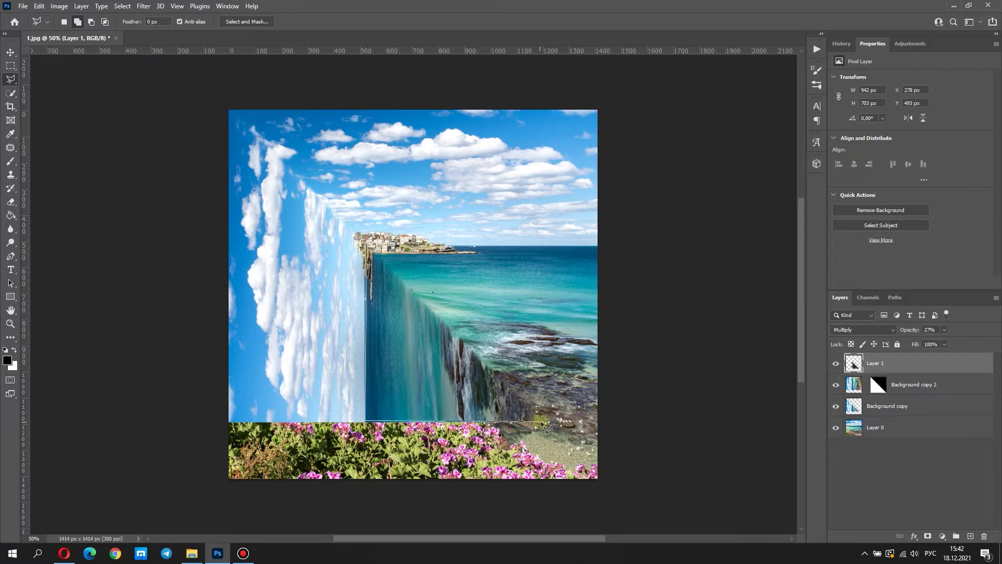
pyautogui.click(370, 254)
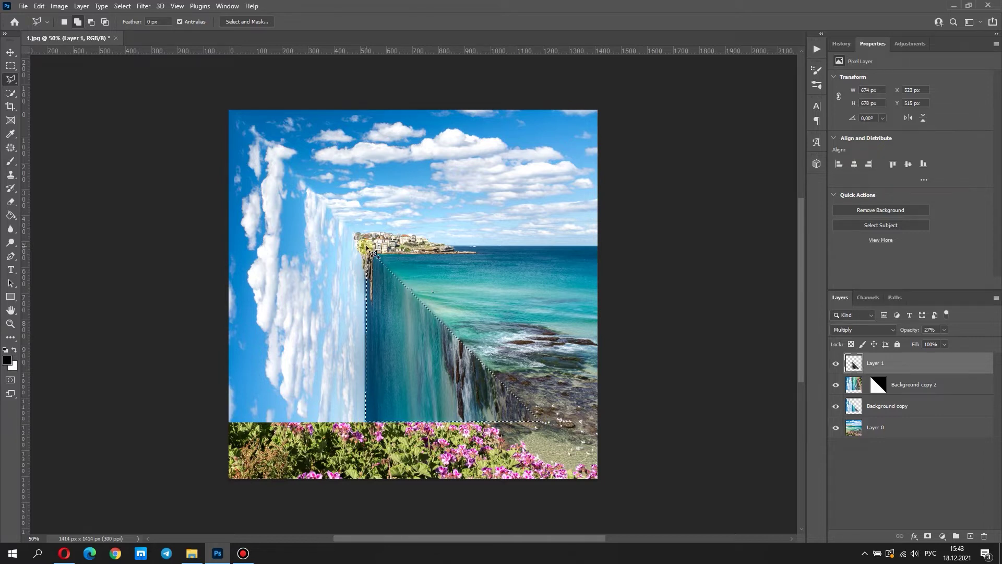
# Step: Mask Layer 1 with the triangle, feather it to 5.7 px, and toggle visibility to compare
pyautogui.click(926, 538)
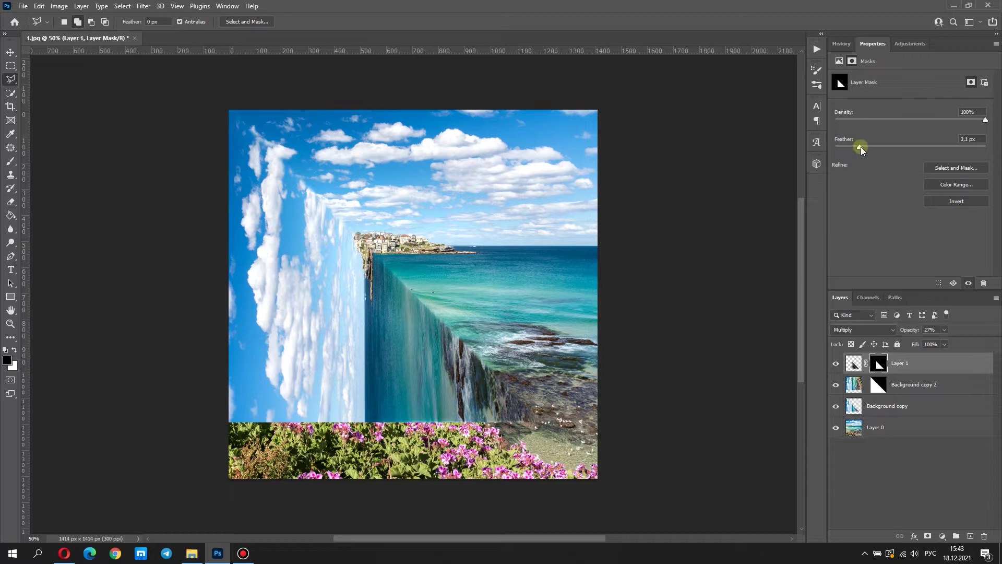
pyautogui.moveTo(861, 149); pyautogui.dragTo(879, 147)
pyautogui.click(836, 363)
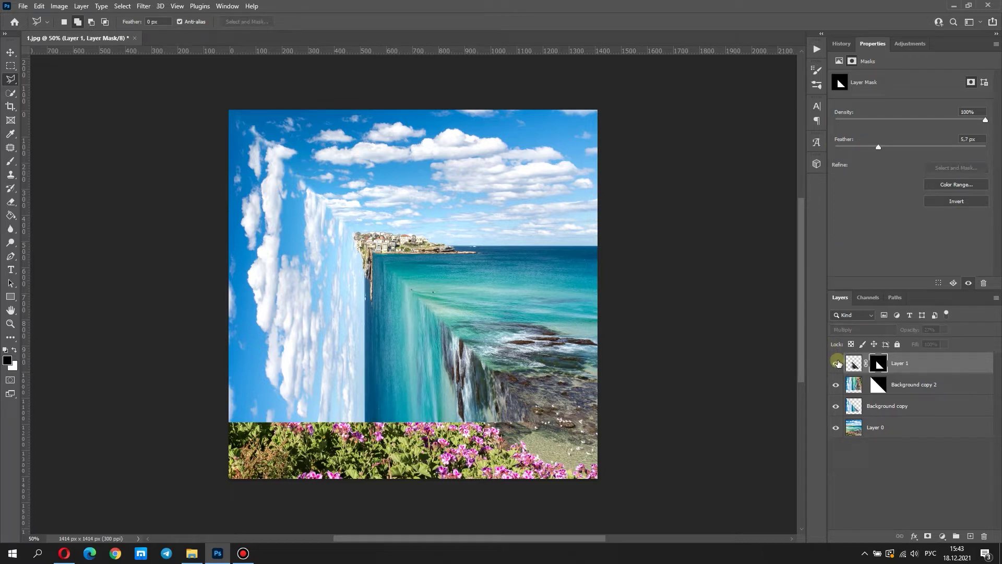
pyautogui.click(836, 363)
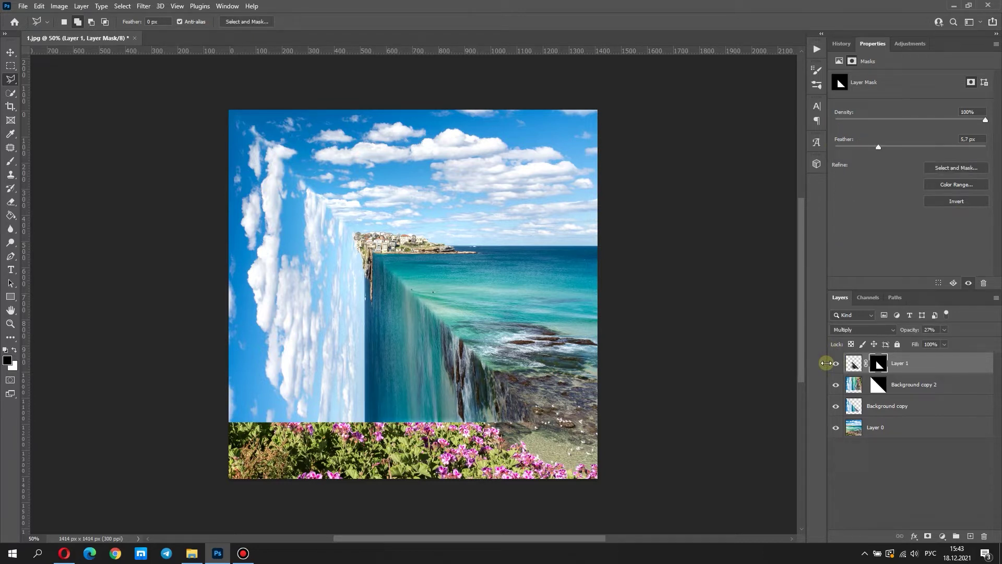
# Step: Paste a merged copy of the whole scene and flip it horizontally
pyautogui.click(122, 6)
pyautogui.click(128, 16)
pyautogui.click(39, 5)
pyautogui.click(39, 6)
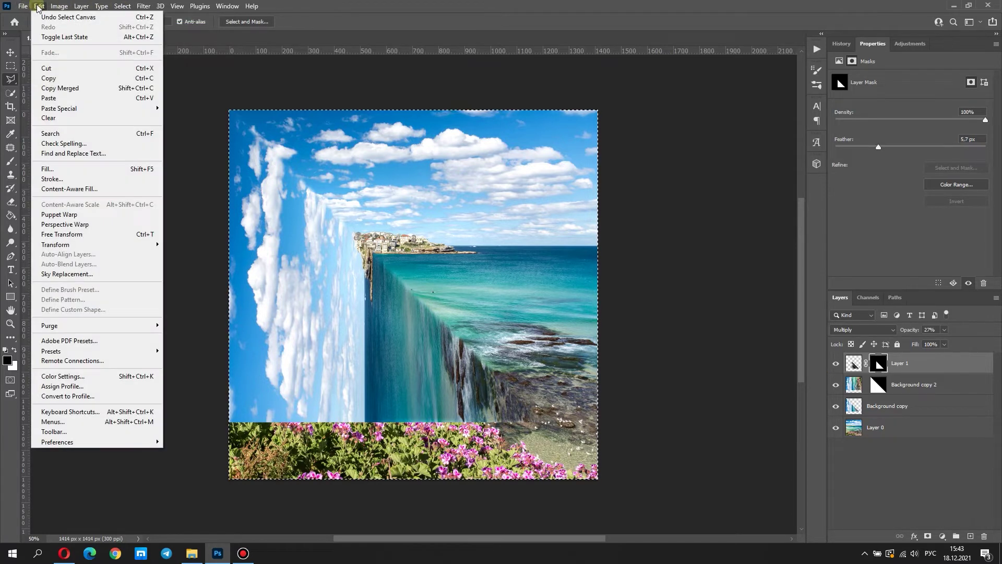
pyautogui.click(50, 98)
pyautogui.click(39, 5)
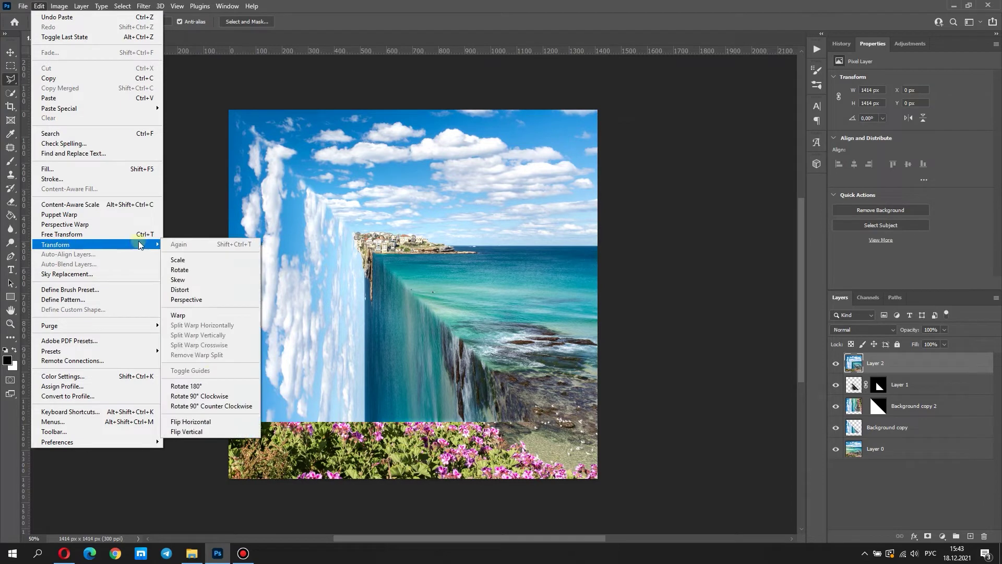
pyautogui.click(221, 422)
pyautogui.scroll(-2, 441, 371)
# Step: Double the canvas width leftward and move the flipped copy into the empty left half
pyautogui.press('c')
pyautogui.moveTo(309, 331); pyautogui.dragTo(197, 334)
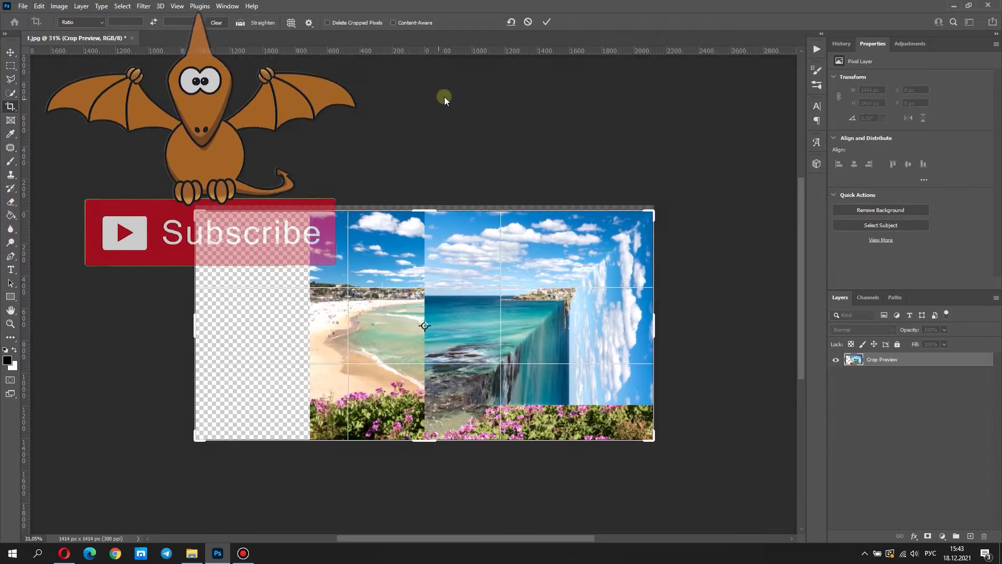
pyautogui.press('Return')
pyautogui.click(39, 6)
pyautogui.click(55, 218)
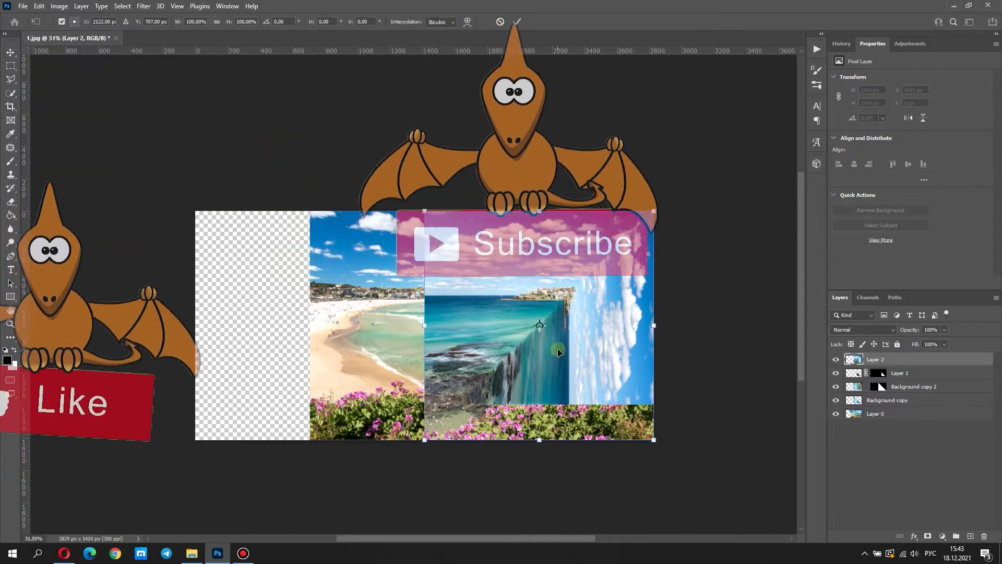
pyautogui.moveTo(559, 348); pyautogui.dragTo(331, 348)
pyautogui.click(516, 21)
pyautogui.press('c')
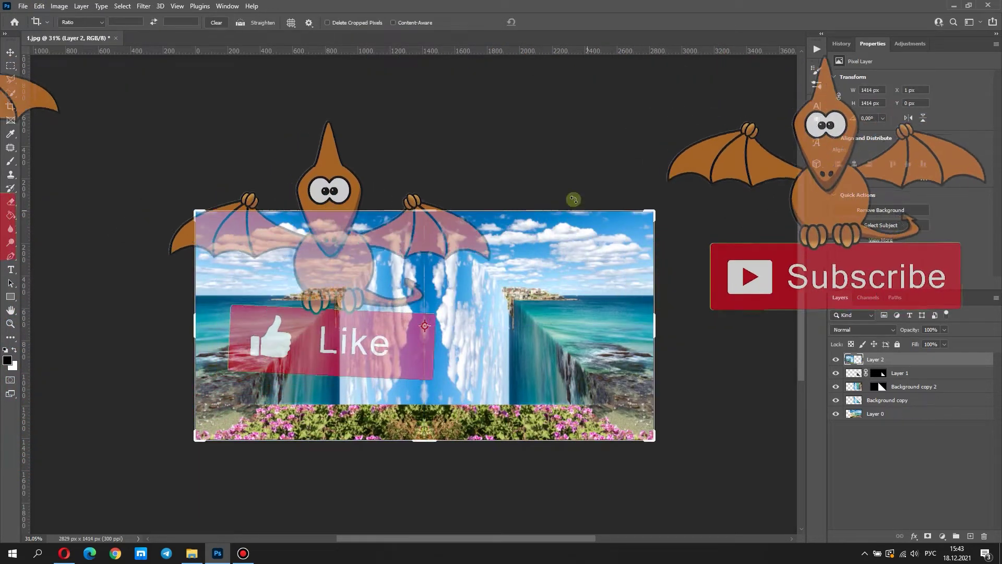
pyautogui.click(11, 53)
pyautogui.hotkey('ctrl', 'a')
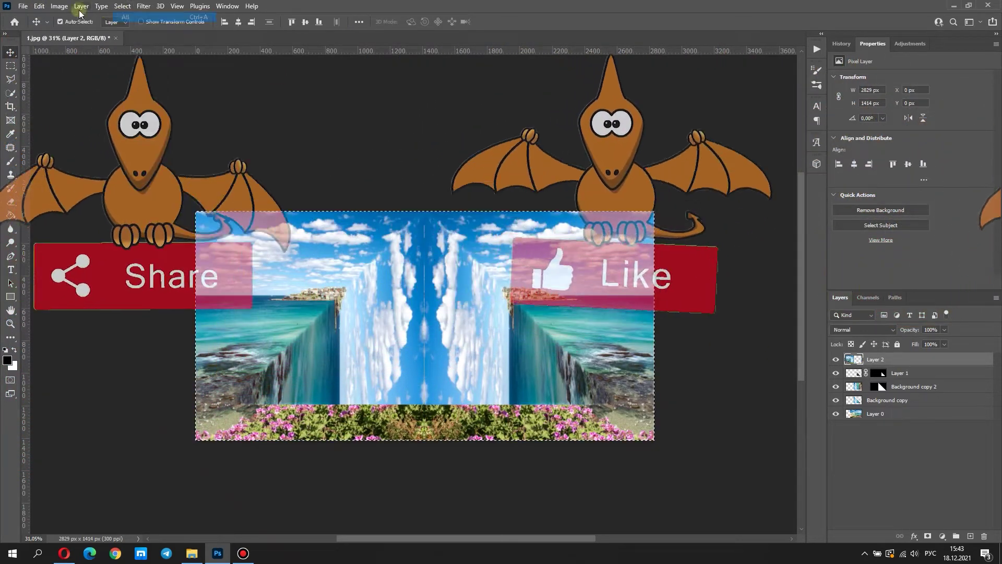
# Step: Paste the merged image as Layer 3 and hide all other layers
pyautogui.click(40, 5)
pyautogui.click(58, 98)
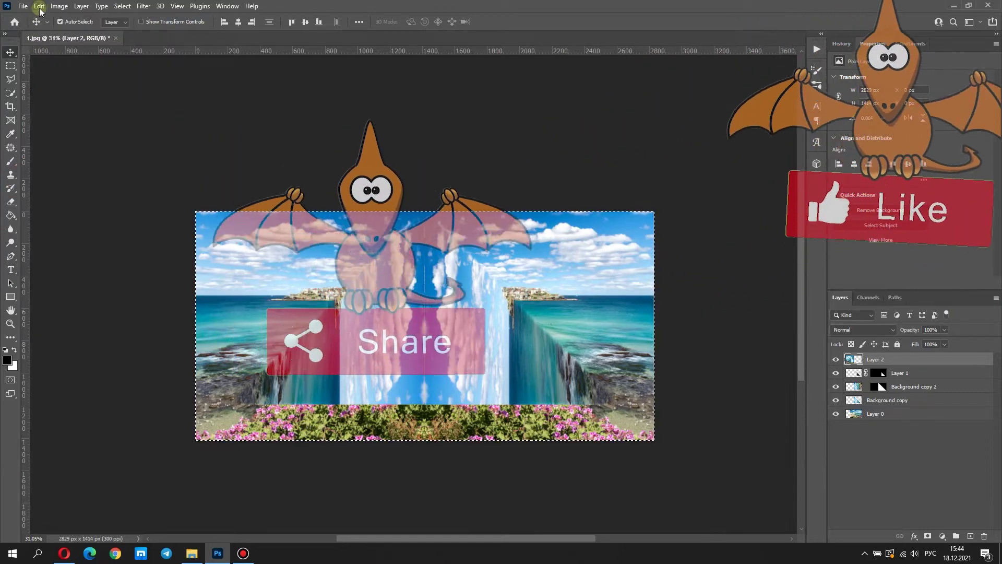
pyautogui.moveTo(835, 372); pyautogui.dragTo(835, 427)
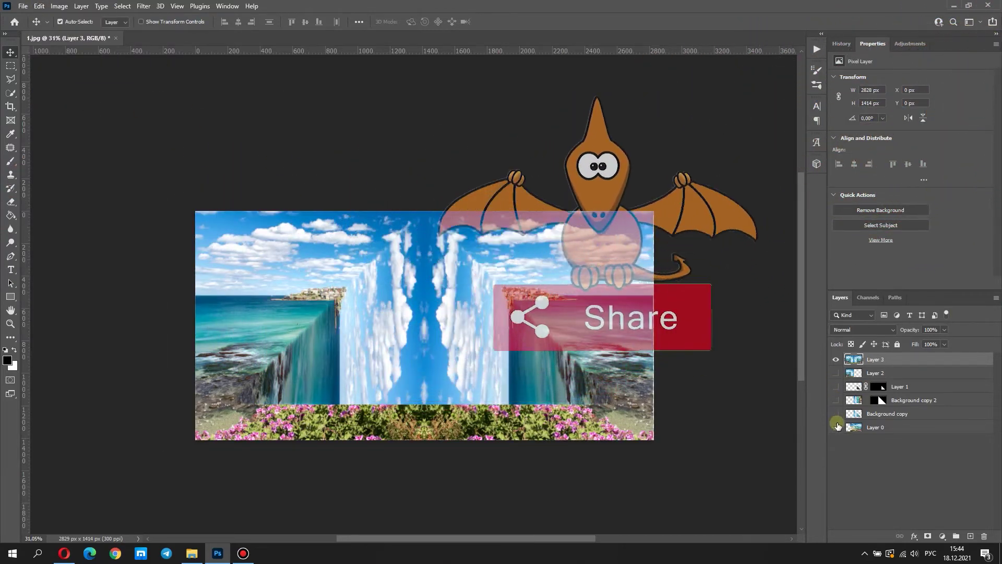
pyautogui.scroll(3, 456, 313)
# Step: Outline the peaked sky gap between the cliffs with the Polygonal Lasso
pyautogui.press('l')
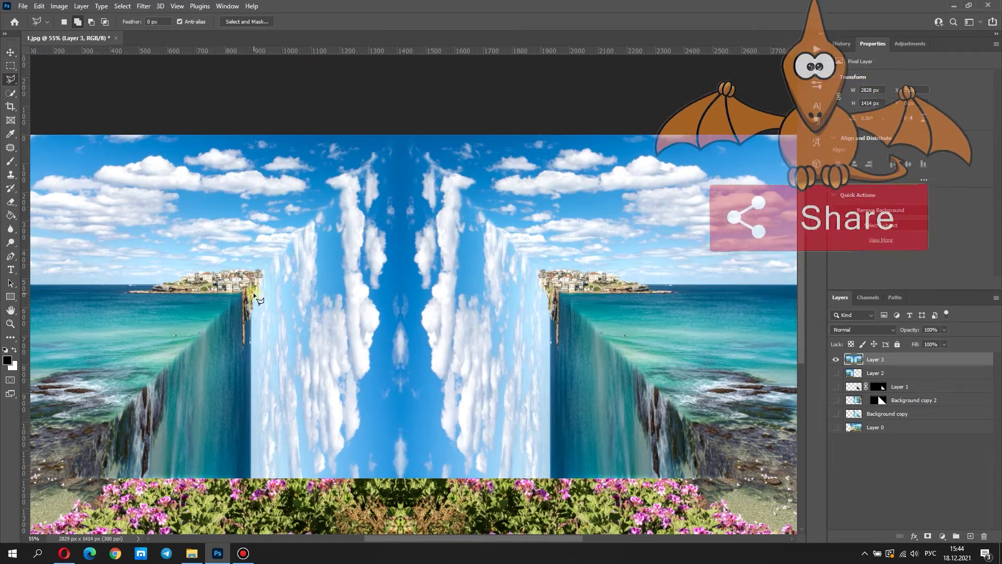
pyautogui.click(259, 272)
pyautogui.click(399, 134)
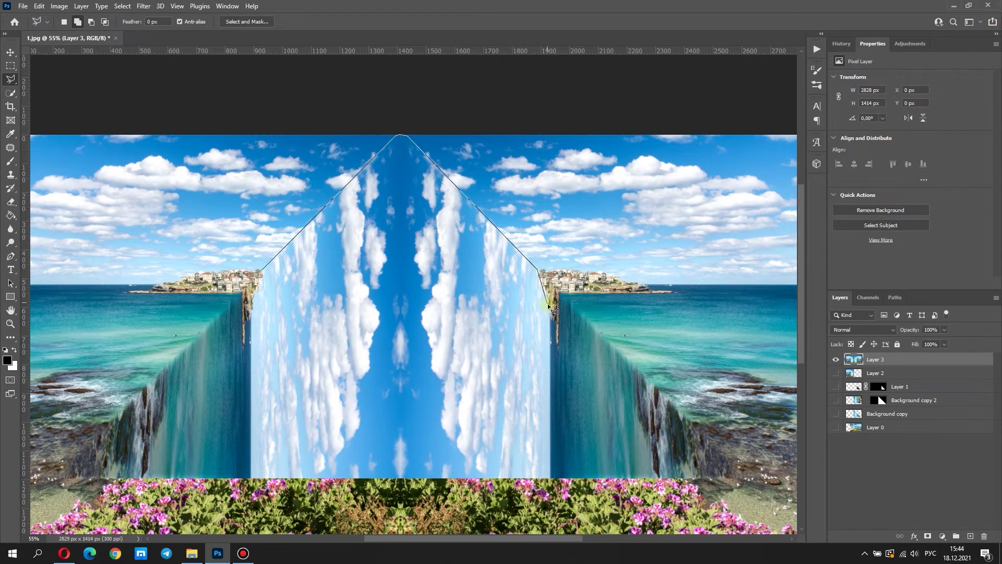
pyautogui.click(550, 477)
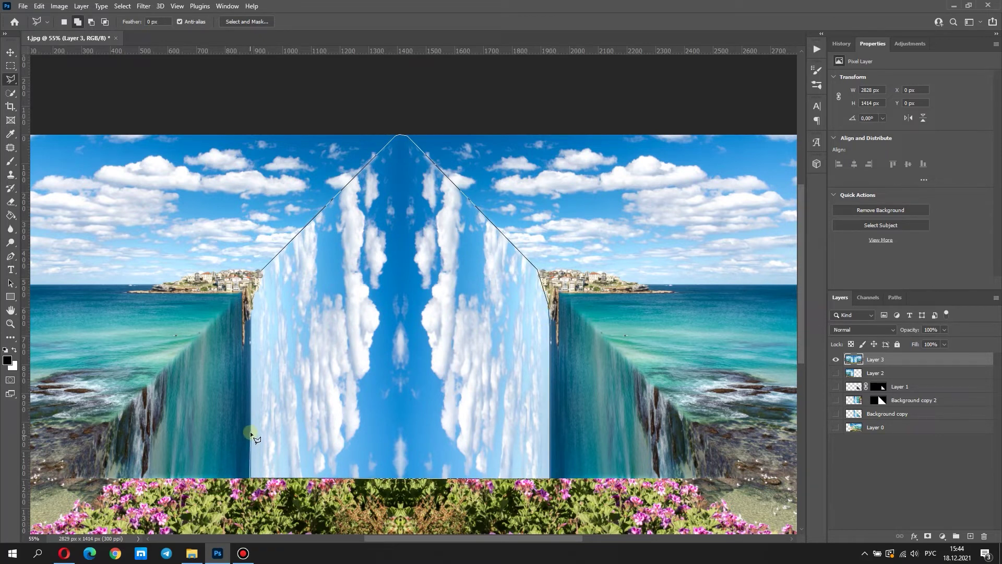
pyautogui.click(254, 309)
pyautogui.click(263, 272)
# Step: Start Content-Aware Fill, excluding the flowers, cliff faces and left headland town from sampling
pyautogui.click(40, 6)
pyautogui.click(59, 143)
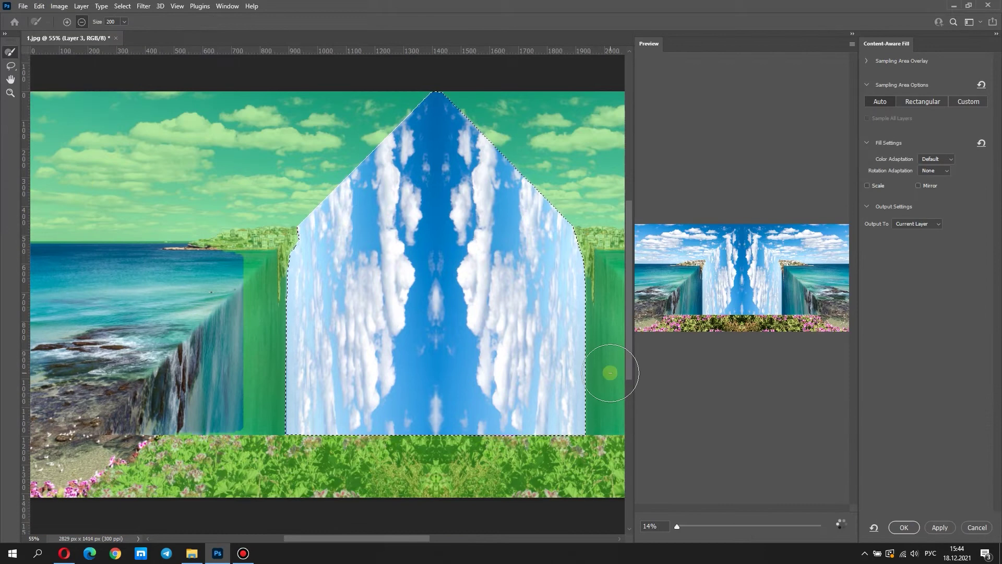
pyautogui.moveTo(516, 465); pyautogui.dragTo(47, 464)
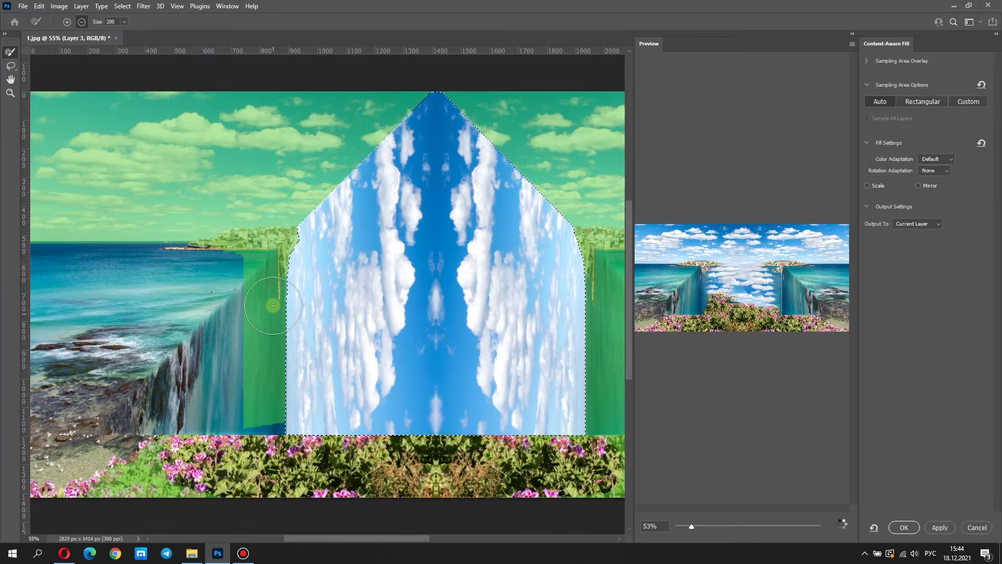
pyautogui.moveTo(272, 306); pyautogui.dragTo(269, 427)
pyautogui.moveTo(605, 261); pyautogui.dragTo(605, 476)
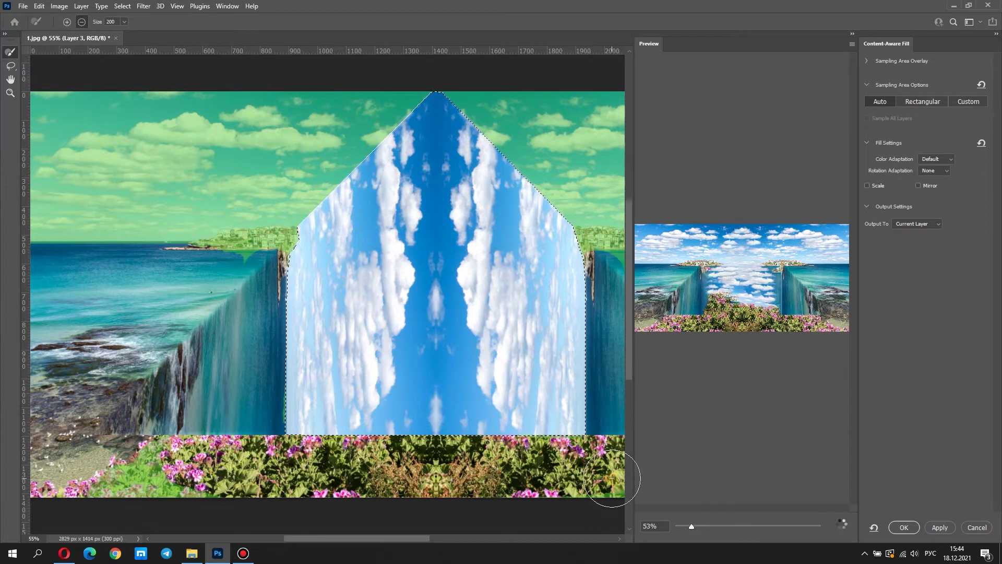
pyautogui.moveTo(308, 251); pyautogui.dragTo(209, 253)
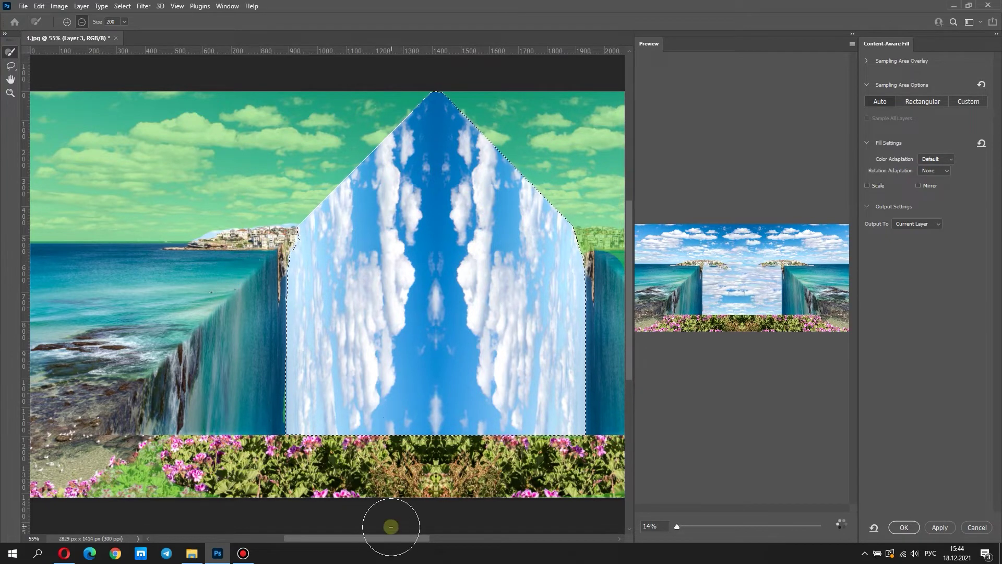
pyautogui.hscroll(5, 391, 526)
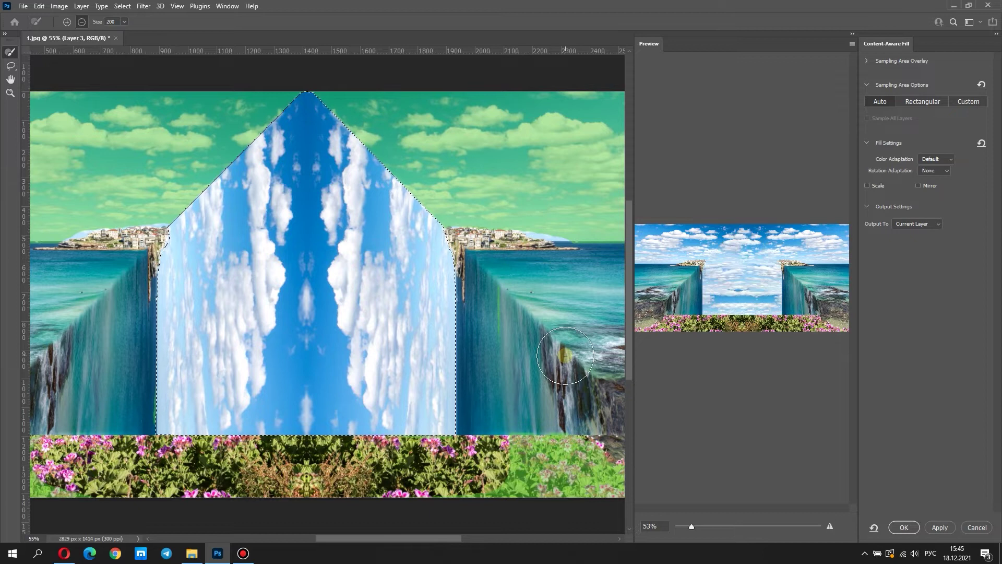
# Step: Apply the content-aware sky fill and deselect
pyautogui.click(904, 528)
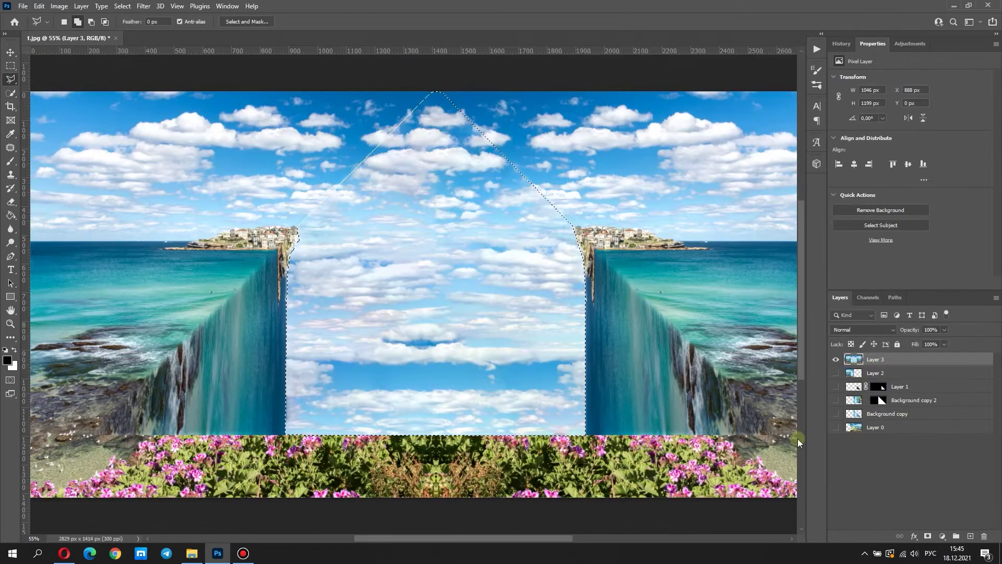
pyautogui.click(122, 6)
pyautogui.click(135, 27)
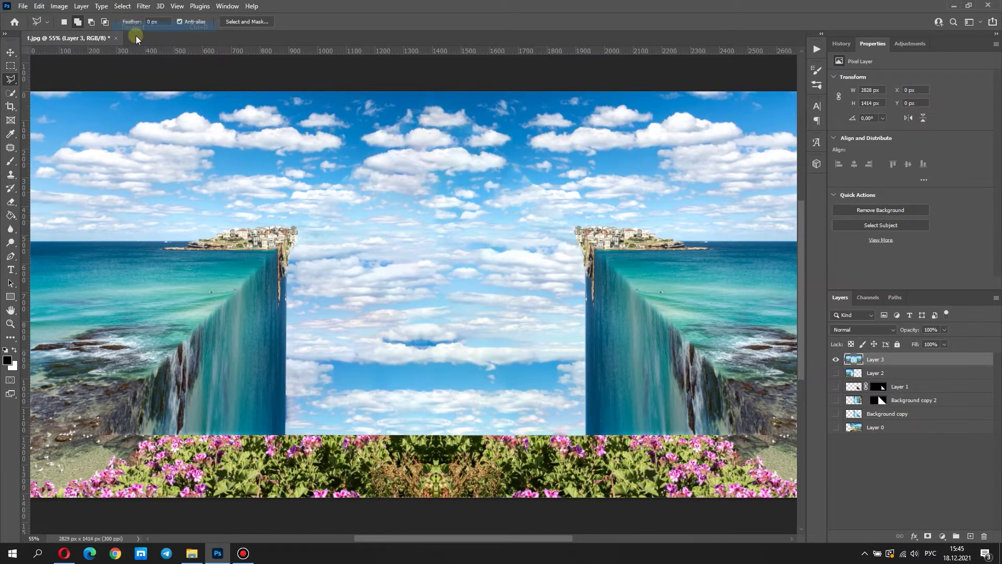
# Step: Set up the Spot Healing Brush size and zoom out over the sky canyon
pyautogui.rightClick(8, 145)
pyautogui.click(52, 145)
pyautogui.click(79, 24)
pyautogui.press('Return')
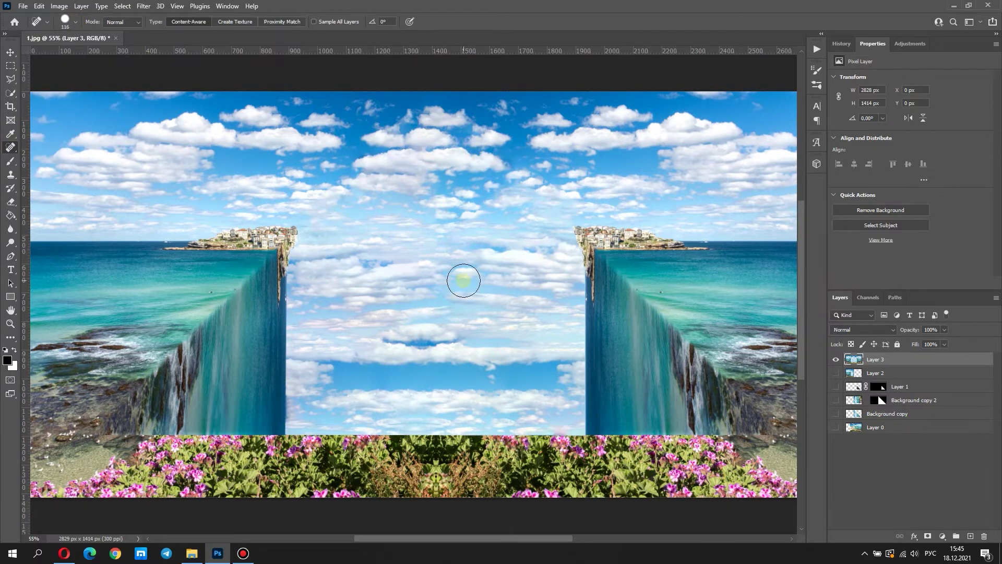
pyautogui.scroll(-1, 463, 280)
pyautogui.scroll(-1, 463, 279)
# Step: Place 3.png as a small sailboat on the right cliff's sea, then add a new empty layer
pyautogui.click(192, 553)
pyautogui.moveTo(586, 175); pyautogui.dragTo(321, 316)
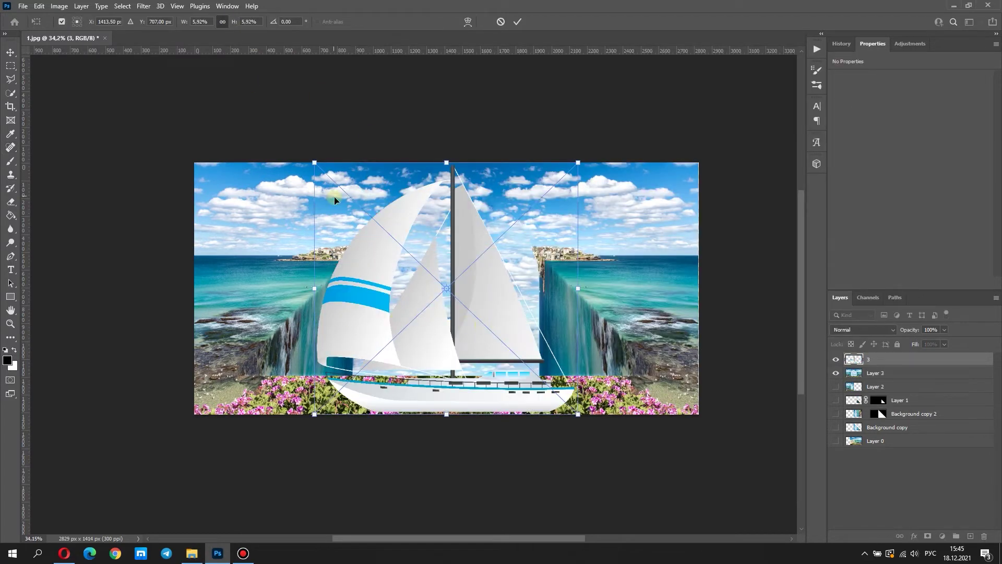
pyautogui.moveTo(314, 162); pyautogui.dragTo(518, 357)
pyautogui.moveTo(554, 395); pyautogui.dragTo(630, 271)
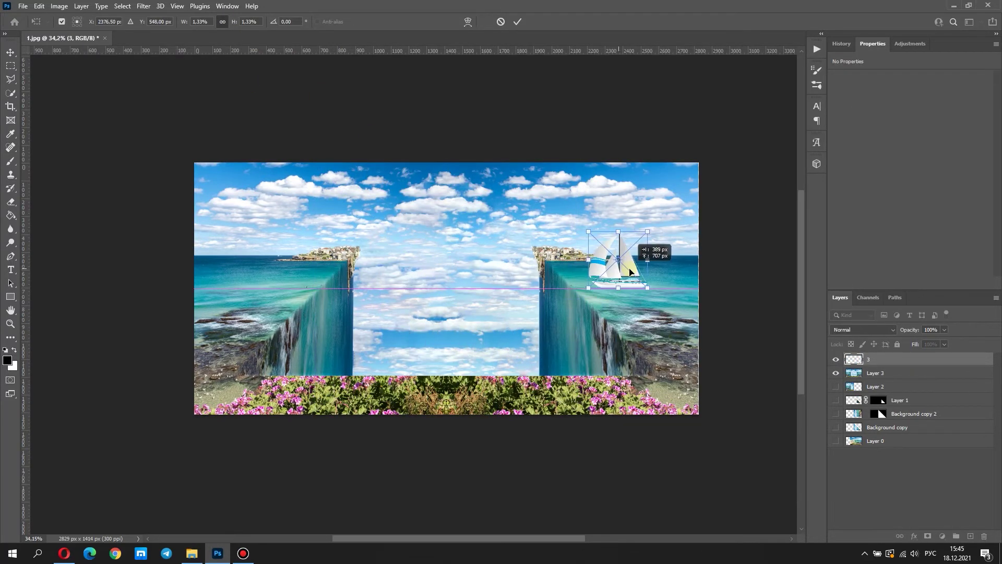
pyautogui.click(517, 21)
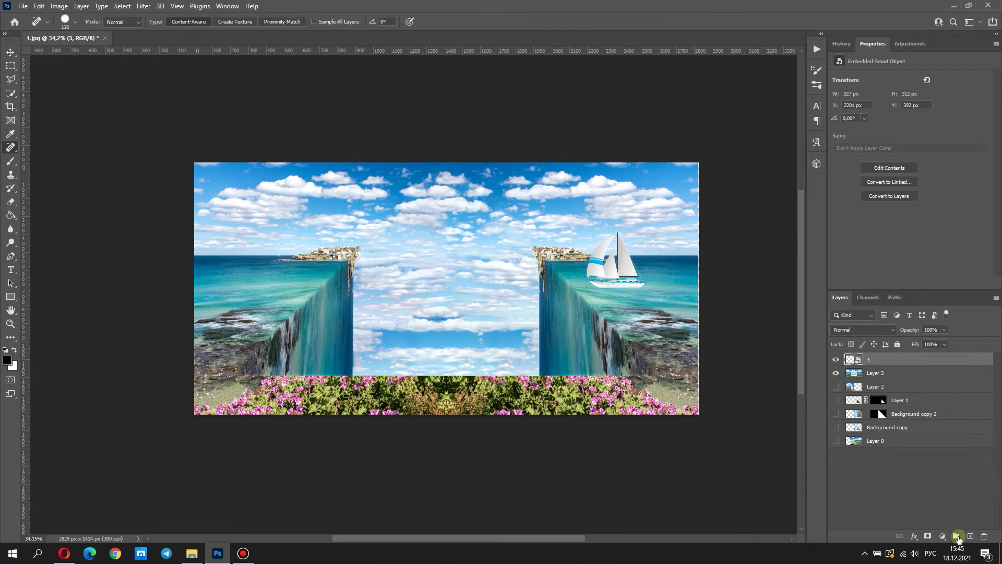
pyautogui.click(958, 538)
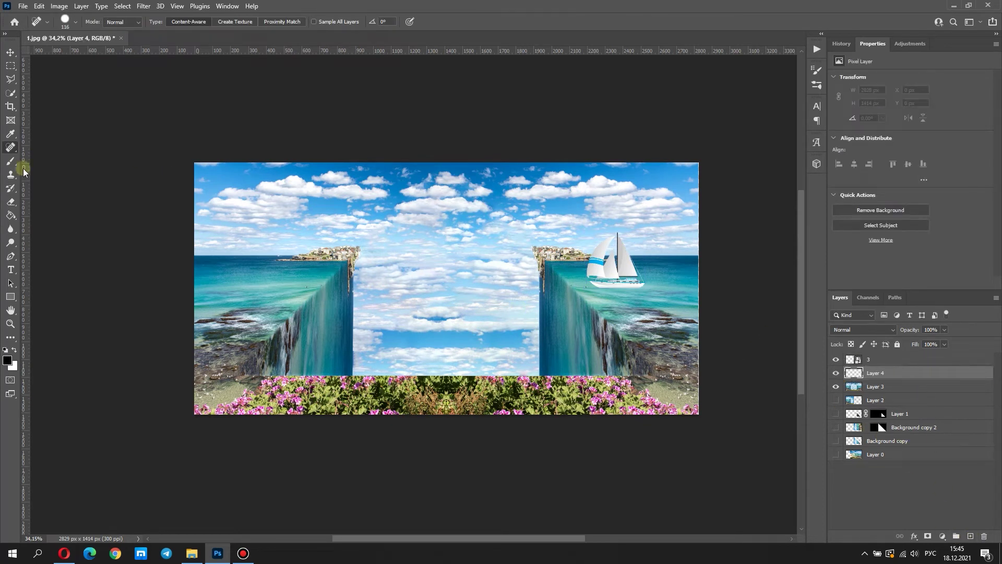
# Step: Paint a soft shadow under the sailboat with a 25% opacity brush
pyautogui.click(10, 160)
pyautogui.click(75, 24)
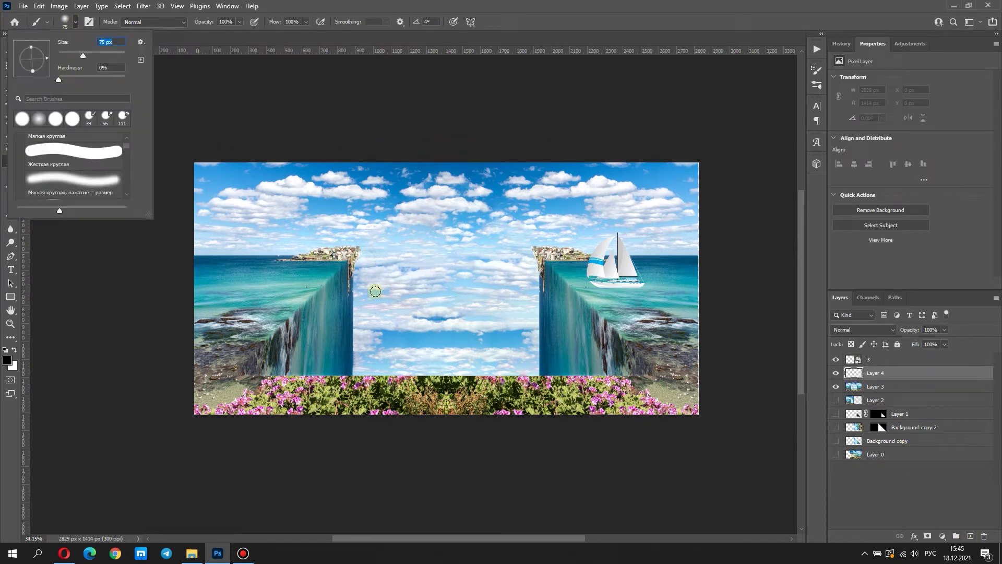
pyautogui.click(240, 21)
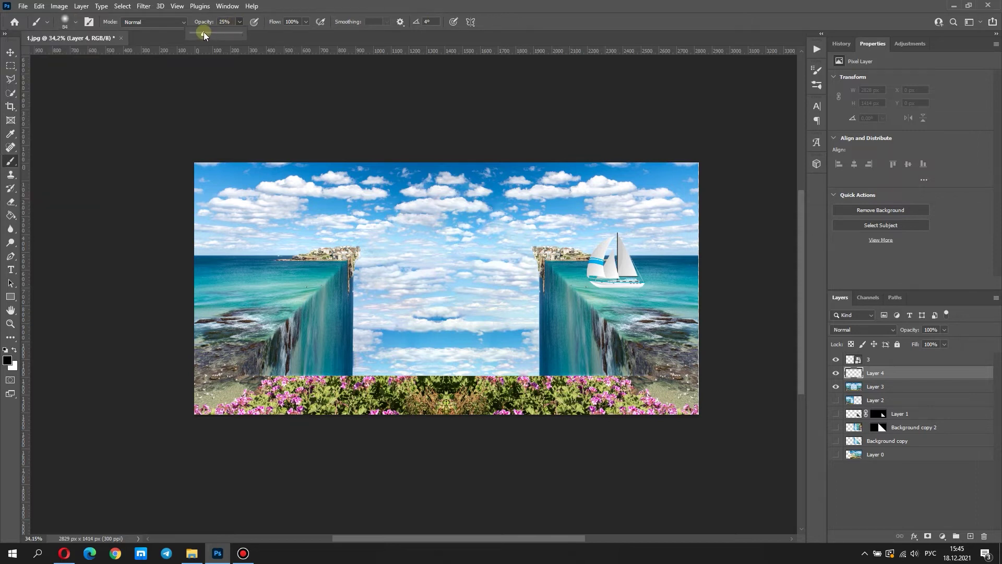
pyautogui.click(606, 290)
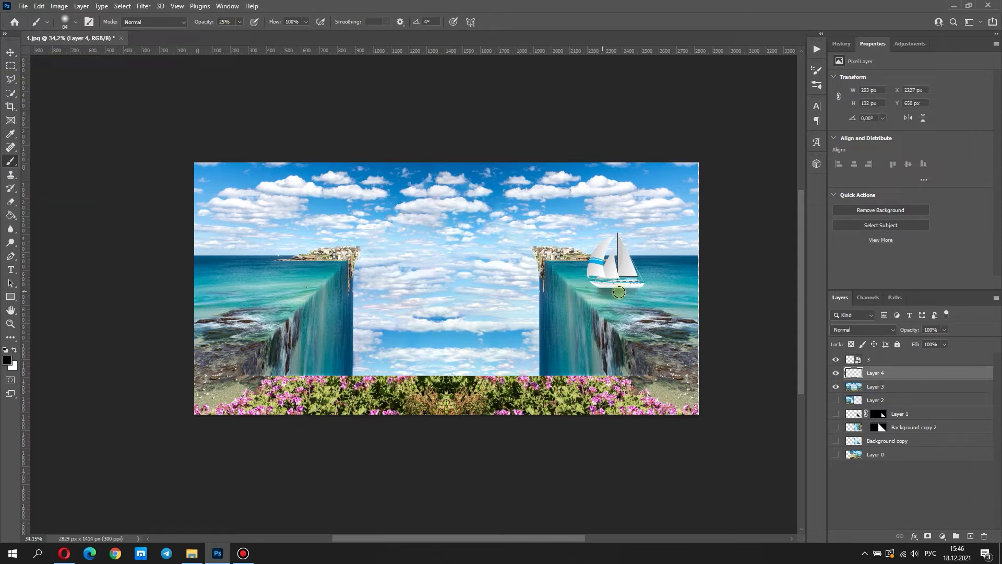
pyautogui.click(633, 290)
# Step: Set the shadow layer to Multiply at 46% opacity and apply an 18 Gaussian Blur
pyautogui.moveTo(898, 369); pyautogui.dragTo(882, 334)
pyautogui.click(876, 329)
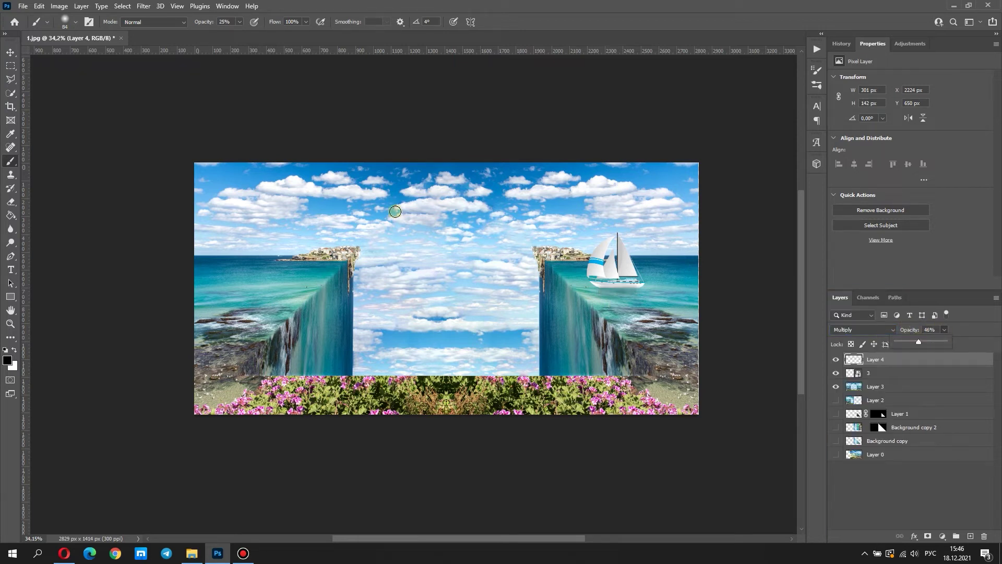
pyautogui.click(143, 6)
pyautogui.click(295, 179)
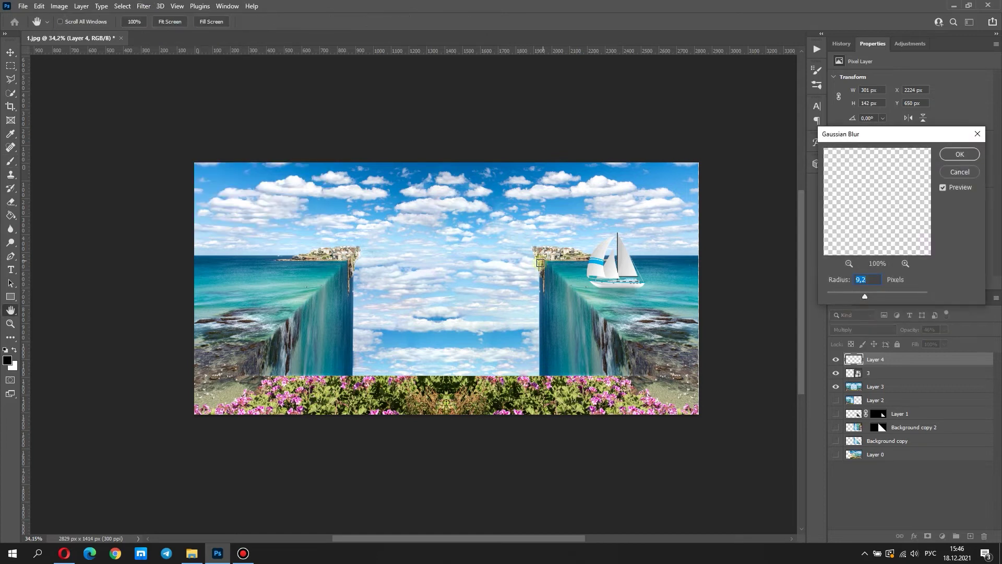
pyautogui.moveTo(865, 297); pyautogui.dragTo(870, 297)
pyautogui.click(959, 154)
# Step: Select the sailboat and shadow layers together and group them as Group 1
pyautogui.press('b')
pyautogui.keyDown('ctrl'); pyautogui.click(902, 372); pyautogui.keyUp('ctrl')
pyautogui.hotkey('ctrl', 'g')
# Step: Free Transform Group 1 to about 26% and move it toward the right cliff's edge
pyautogui.click(39, 5)
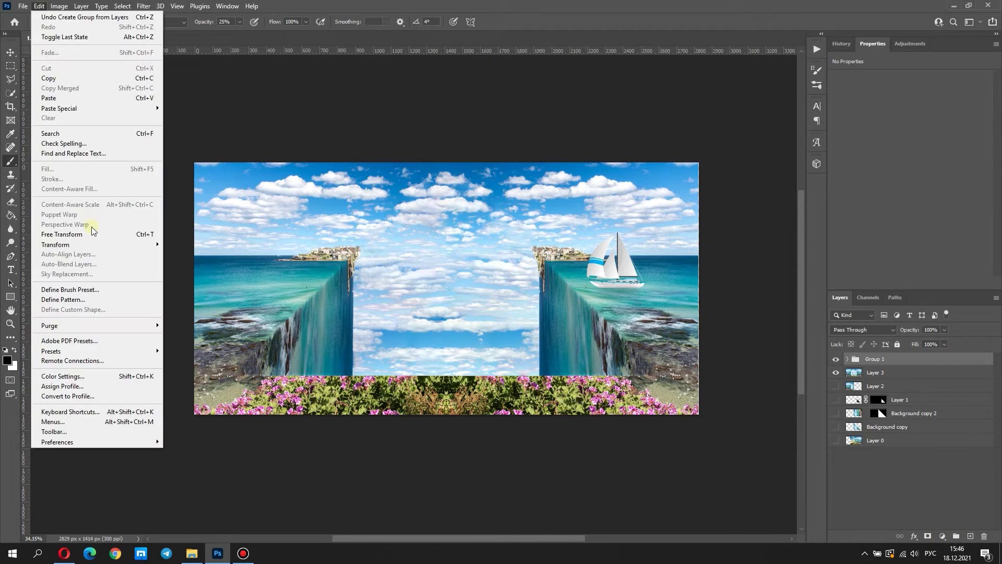
pyautogui.click(92, 234)
pyautogui.moveTo(582, 241); pyautogui.dragTo(627, 296)
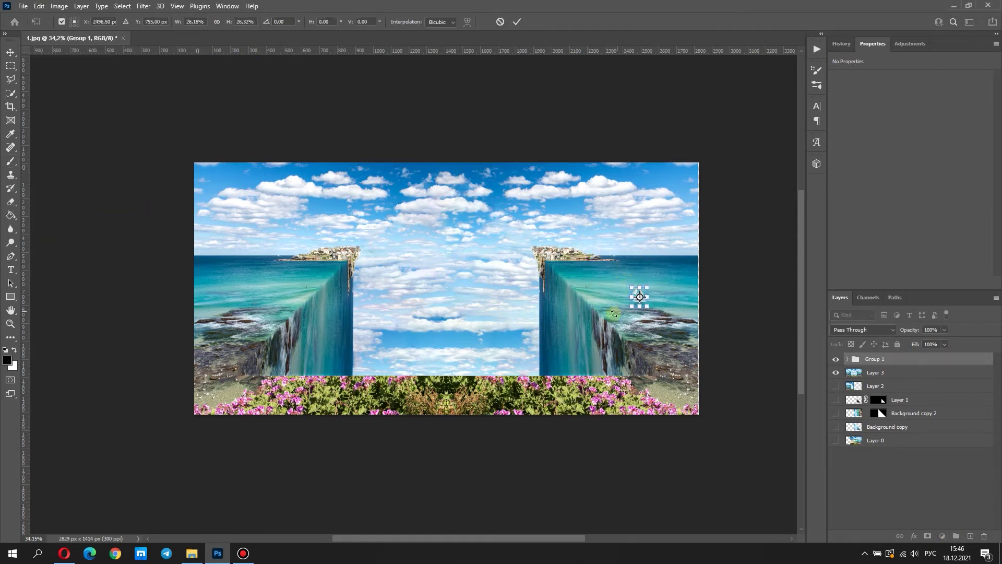
pyautogui.scroll(3, 608, 318)
pyautogui.scroll(3, 608, 318)
pyautogui.moveTo(712, 254); pyautogui.dragTo(496, 190)
pyautogui.click(515, 26)
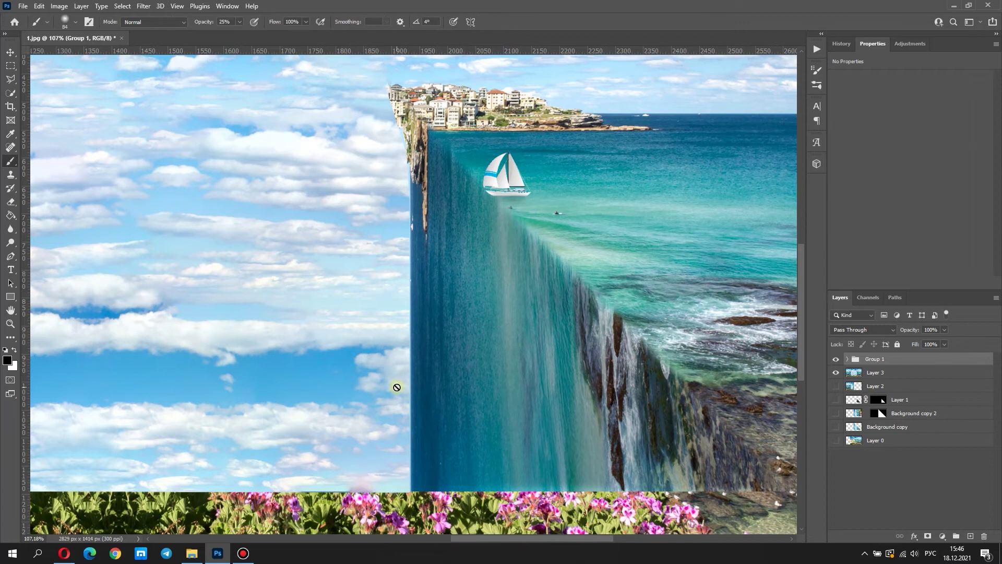
pyautogui.scroll(-3, 369, 359)
pyautogui.rightClick(876, 360)
# Step: Duplicate Group 1 and rotate the copy 90° clockwise
pyautogui.click(860, 162)
pyautogui.click(559, 139)
pyautogui.click(39, 5)
pyautogui.click(53, 235)
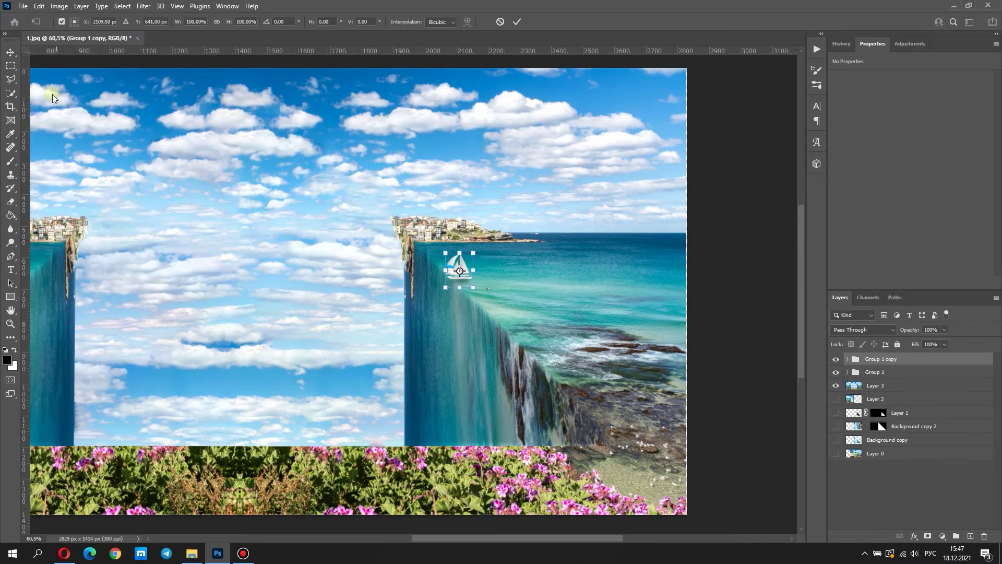
pyautogui.click(39, 6)
pyautogui.click(224, 395)
# Step: Place the rotated sailboat copy at the foot of the left cliff wall
pyautogui.click(39, 6)
pyautogui.moveTo(466, 285); pyautogui.dragTo(106, 433)
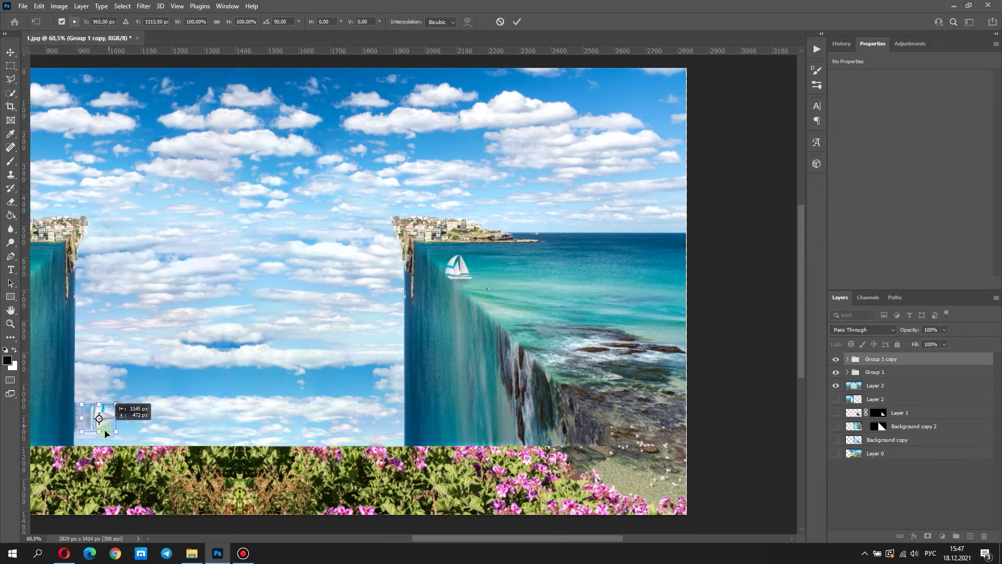
pyautogui.scroll(5, 106, 433)
pyautogui.hotkey('alt', 'space')
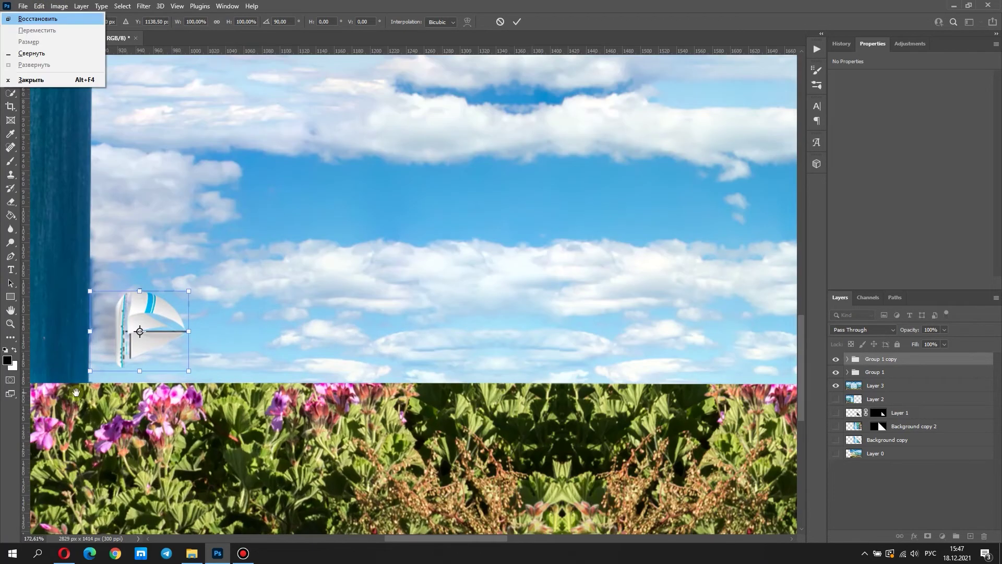
pyautogui.press('Escape')
pyautogui.moveTo(76, 391); pyautogui.dragTo(291, 420)
pyautogui.moveTo(369, 376); pyautogui.dragTo(189, 417)
pyautogui.click(10, 78)
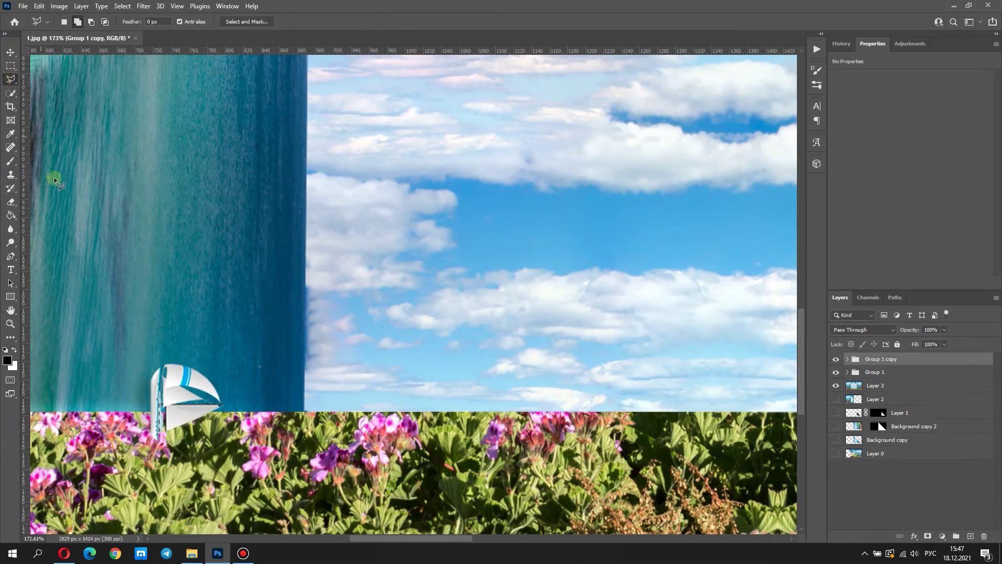
# Step: Polygonal-lasso the area below the sideways boat and add a layer mask to Group 1 copy
pyautogui.click(270, 412)
pyautogui.click(267, 506)
pyautogui.click(113, 490)
pyautogui.click(124, 411)
pyautogui.click(927, 536)
pyautogui.click(40, 6)
# Step: Outline the boat's lower part again and mask it off at the flower line
pyautogui.click(114, 409)
pyautogui.click(253, 350)
pyautogui.click(113, 411)
pyautogui.click(927, 536)
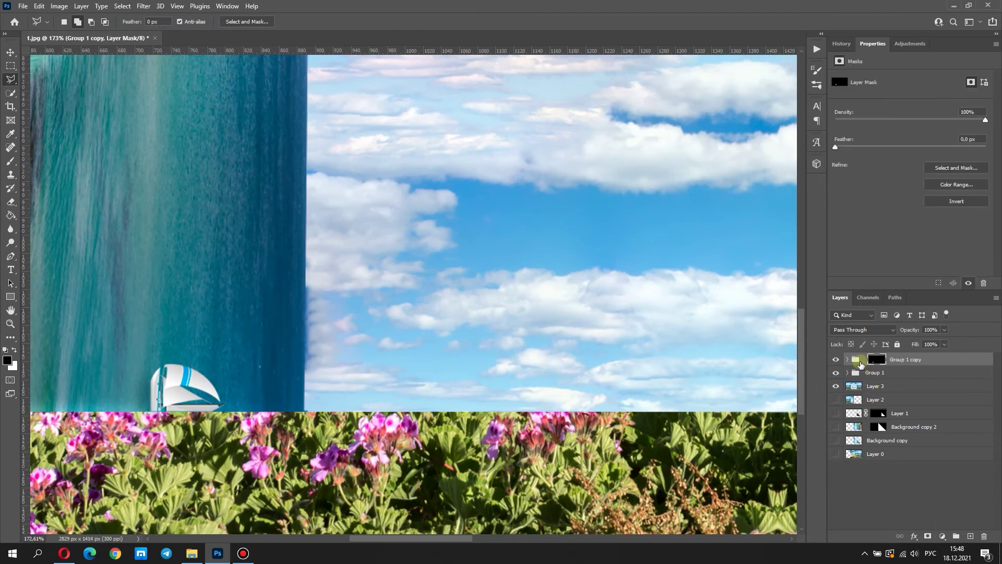
pyautogui.click(856, 359)
# Step: Free Transform Group 1 copy upward by about 12 px
pyautogui.click(39, 7)
pyautogui.click(62, 237)
pyautogui.moveTo(183, 388)
pyautogui.mouseDown()
pyautogui.moveTo(183, 376)
pyautogui.moveTo(168, 379)
pyautogui.mouseUp()
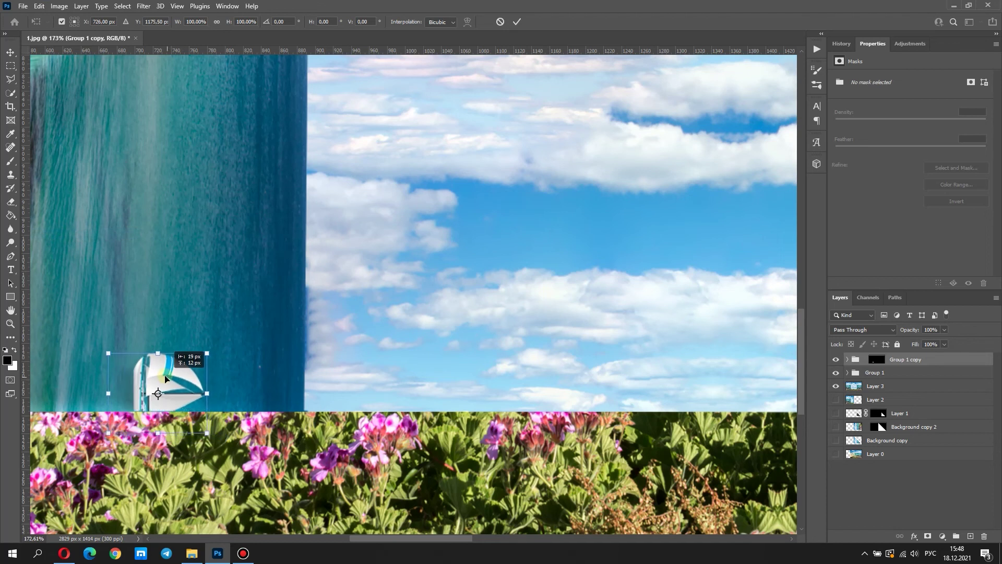
pyautogui.press('Return')
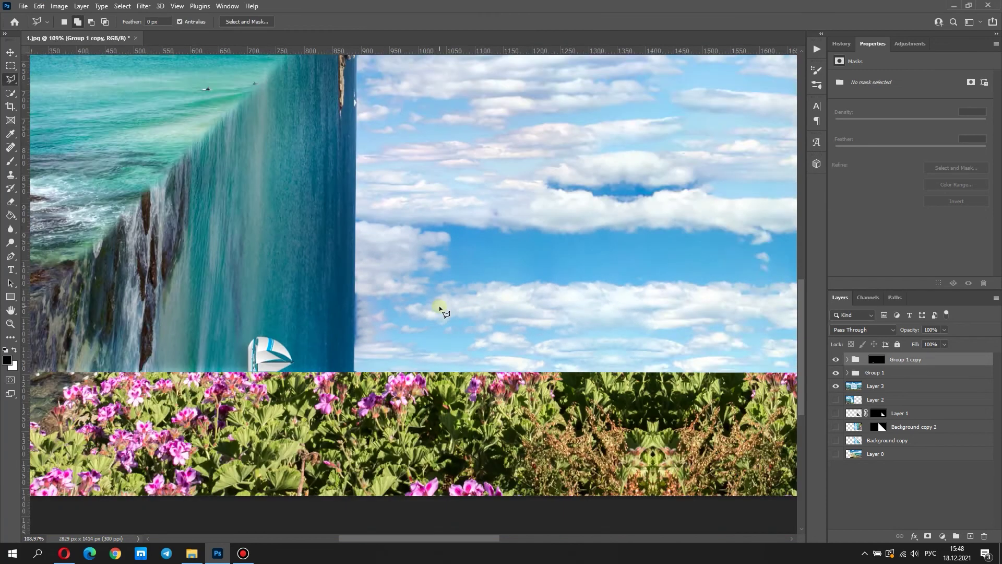
# Step: Save the scene as 1.psd in Photoshop format, accepting the format options
pyautogui.press('l')
pyautogui.scroll(-5, 440, 305)
pyautogui.scroll(-4, 472, 308)
pyautogui.scroll(-1, 471, 308)
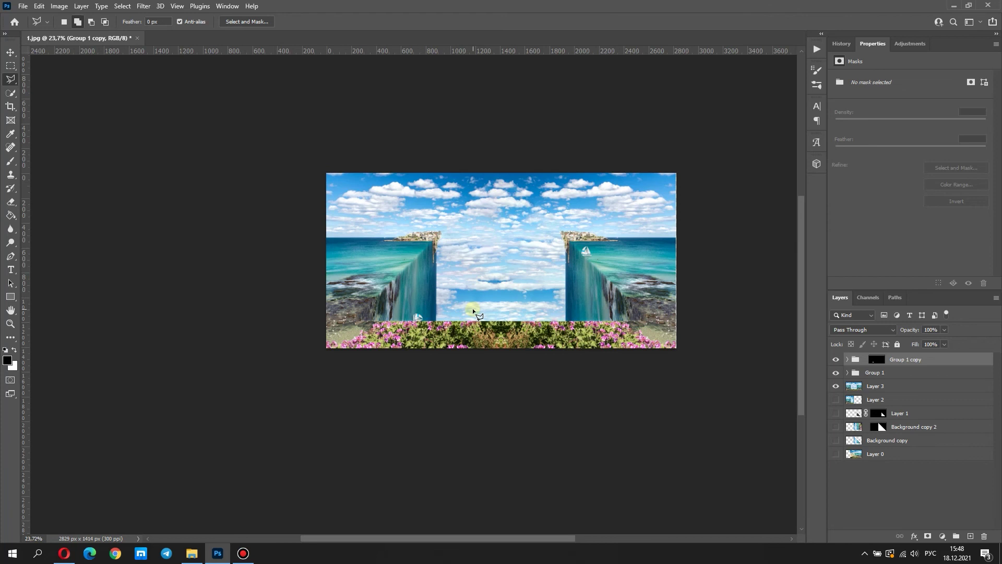
pyautogui.click(22, 6)
pyautogui.click(43, 128)
pyautogui.click(321, 298)
pyautogui.click(576, 146)
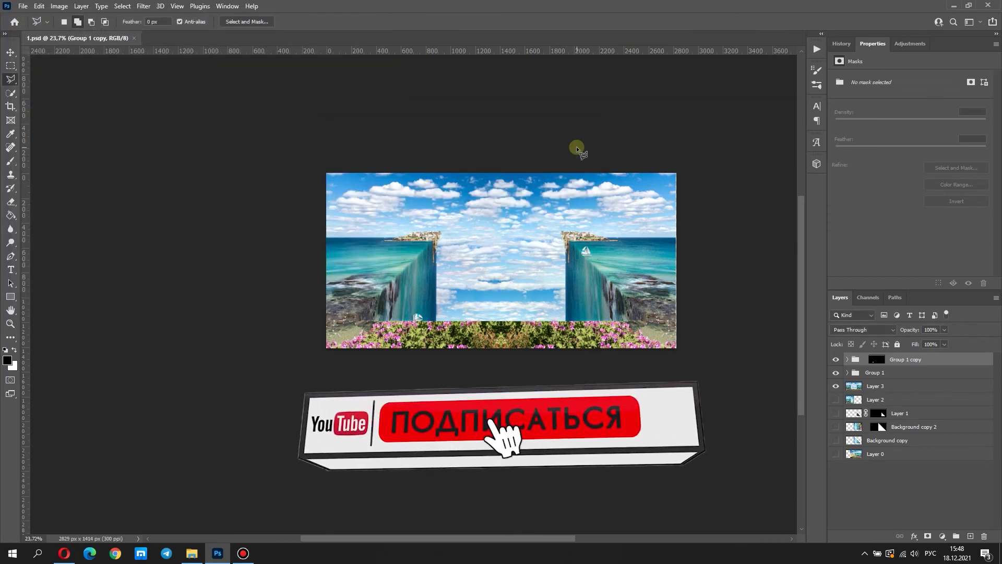
pyautogui.scroll(3, 530, 287)
pyautogui.scroll(2, 525, 286)
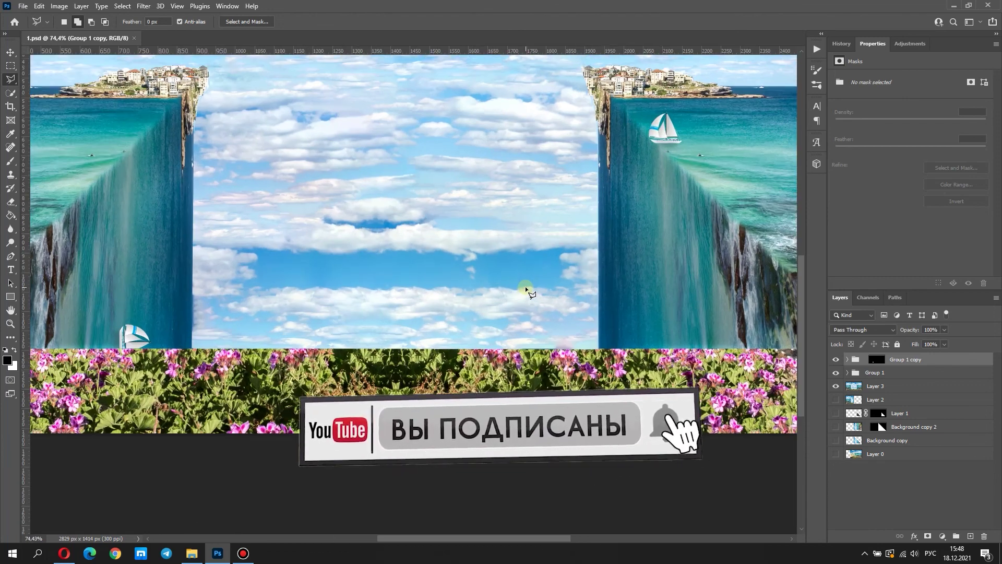
pyautogui.scroll(1, 525, 286)
pyautogui.scroll(1, 525, 286)
pyautogui.scroll(2, 532, 292)
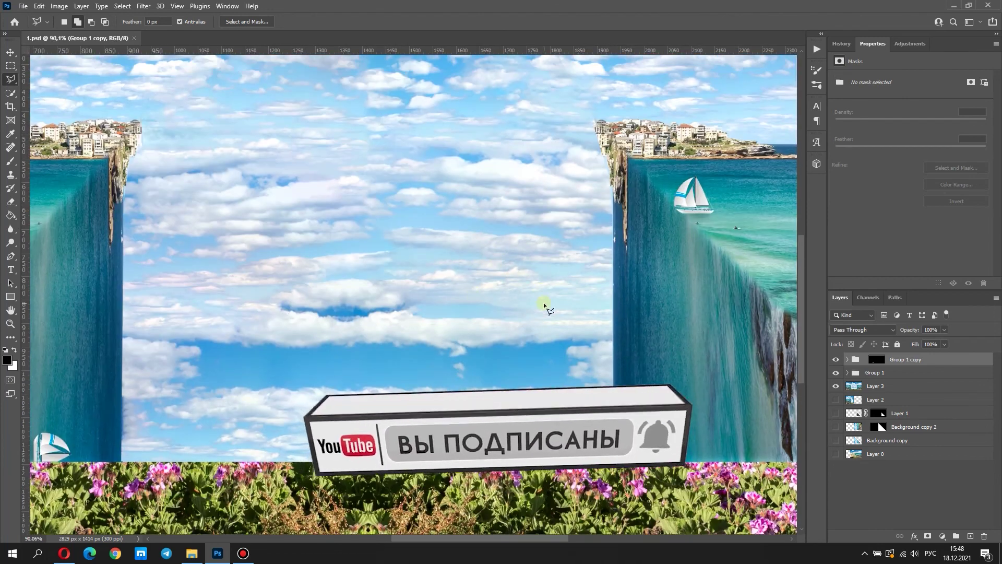